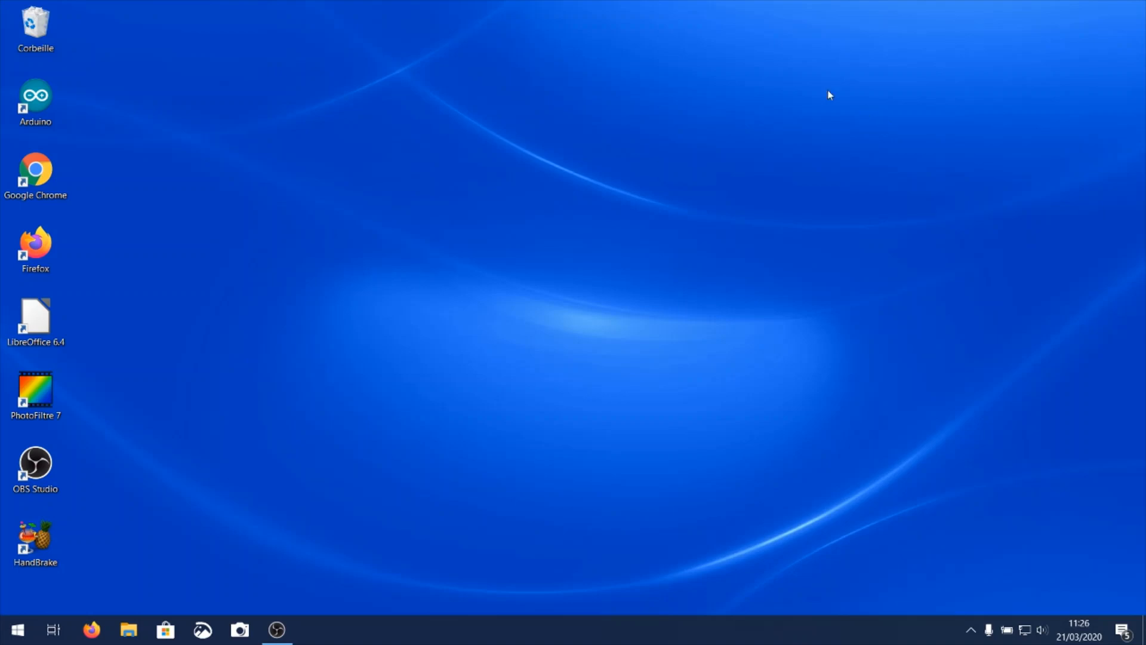
Open Google Chrome and load the laposte.fr website.
double_click(45, 171)
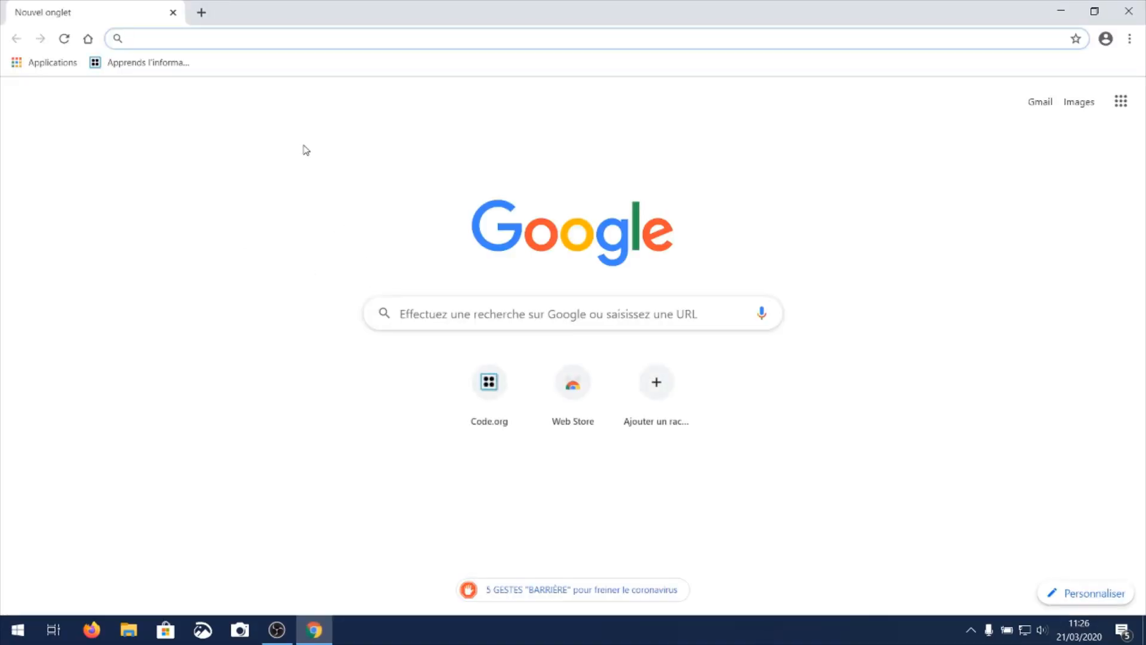
type("laposte")
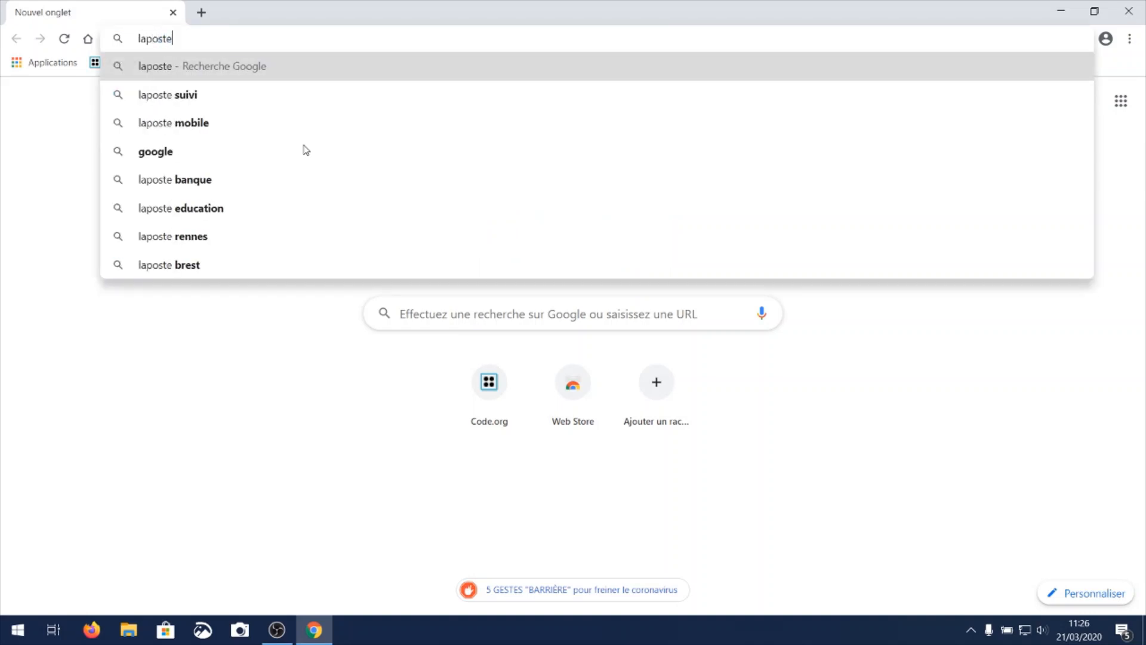
type(".fr")
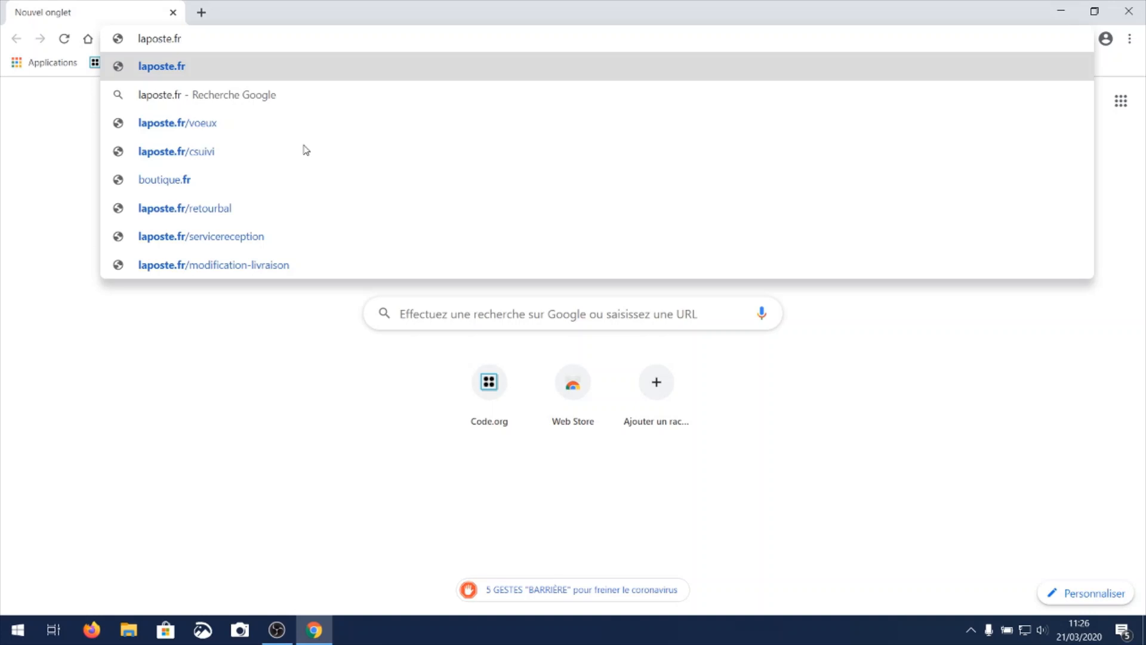
key("Return")
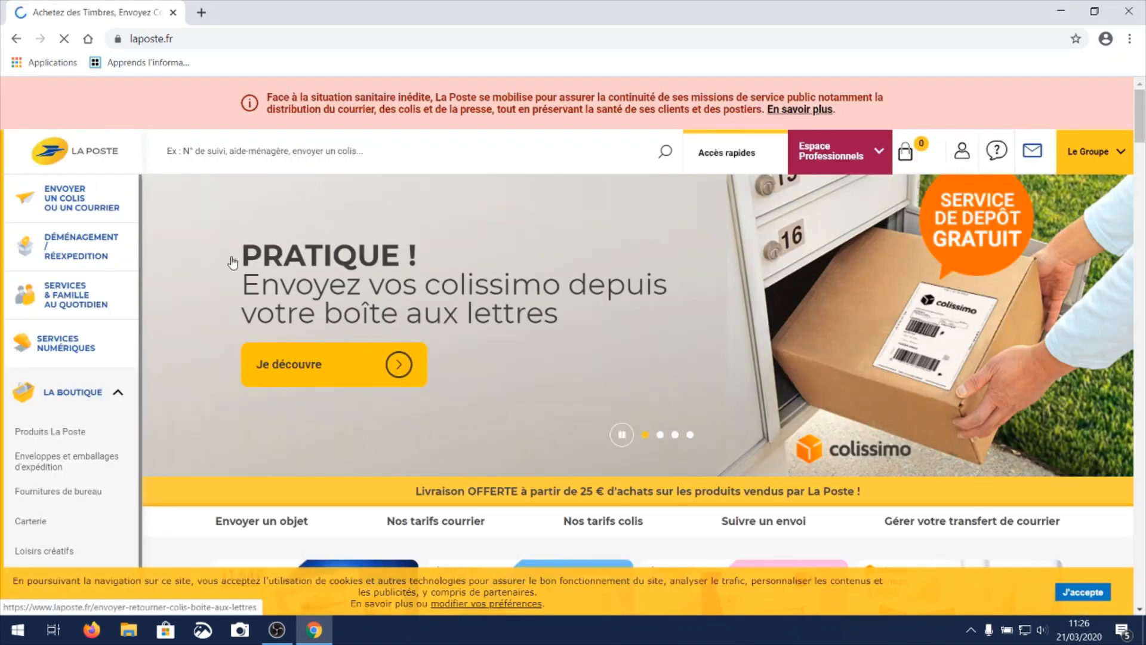
Open the Lettre en ligne service for sending mail online, start a new letter and dismiss the survey invitation.
left_click(74, 197)
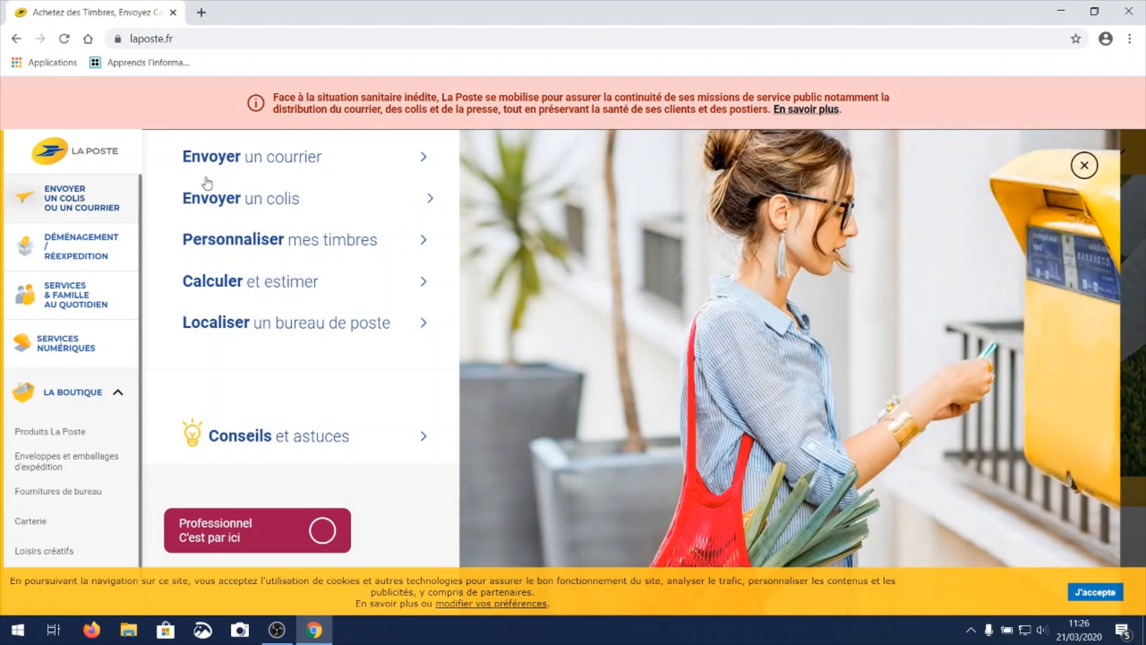
mouse_move(238, 162)
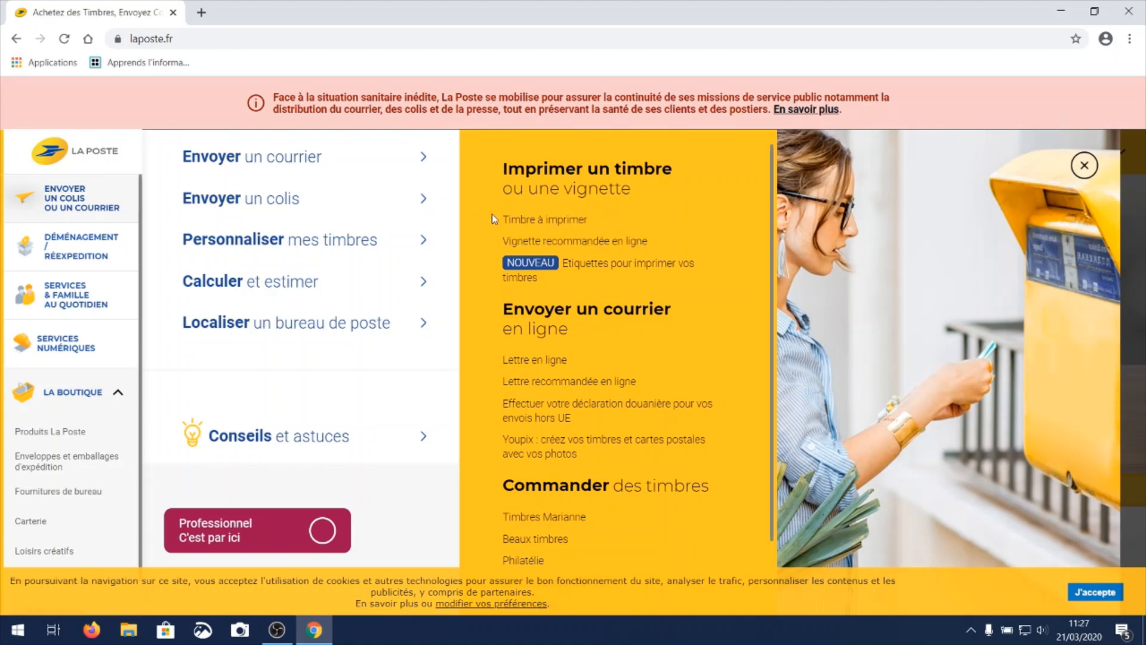
left_click(532, 361)
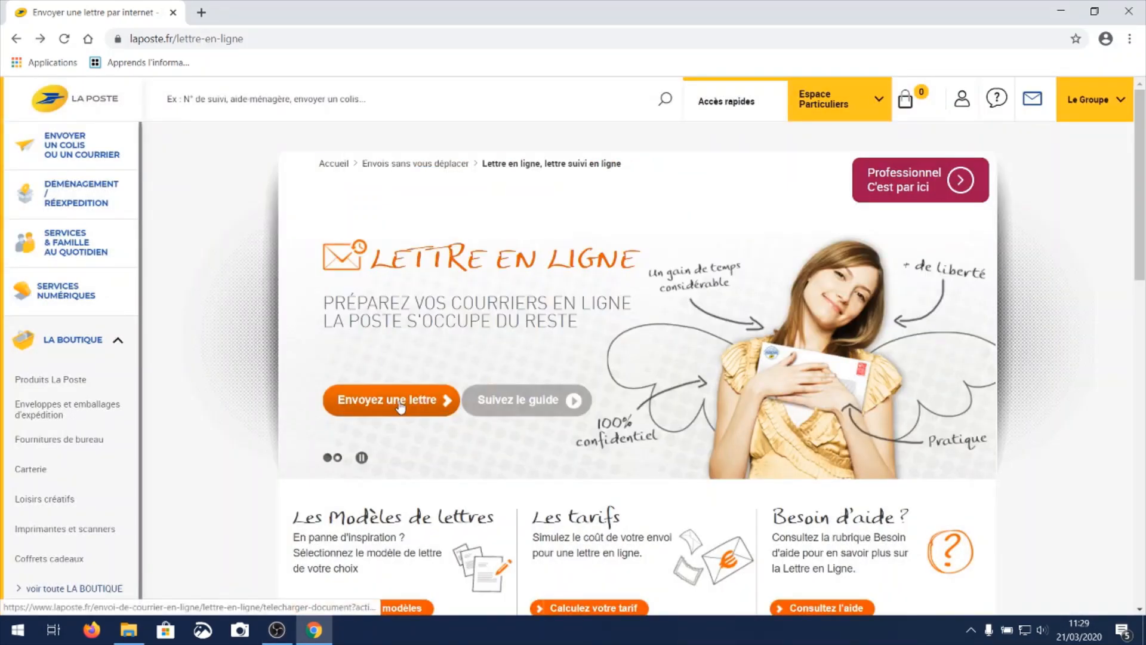
left_click(627, 453)
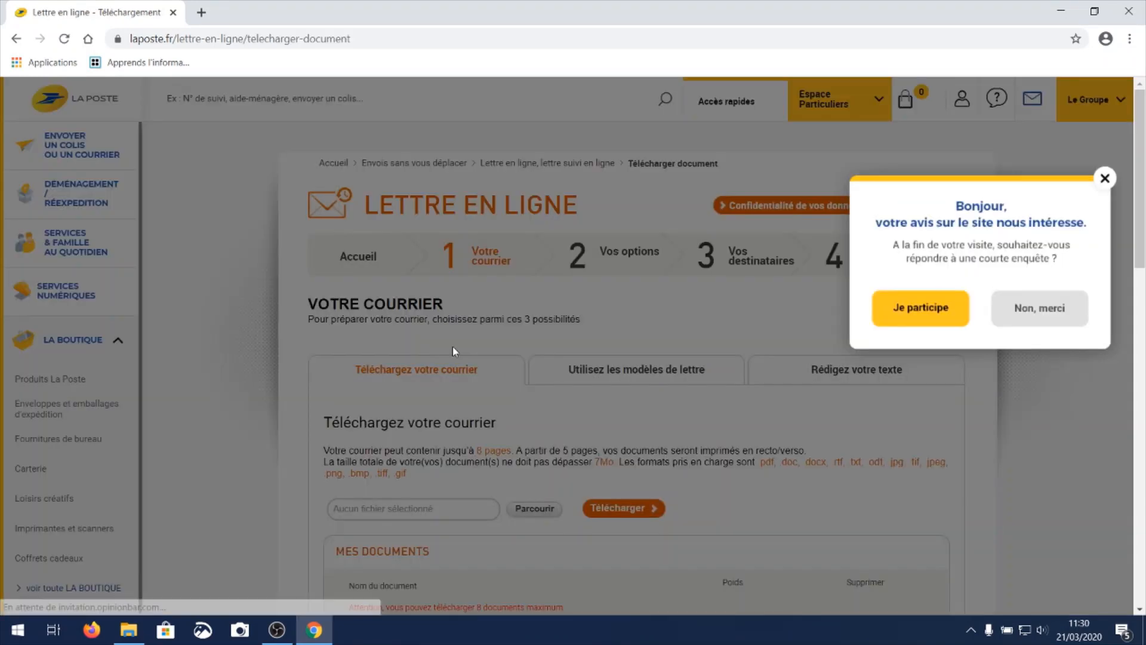
left_click(1105, 178)
Upload the PDF attestation_de_deplacement_derogatoire from the Téléchargements folder as the letter document.
scroll(529, 370, "down", 1)
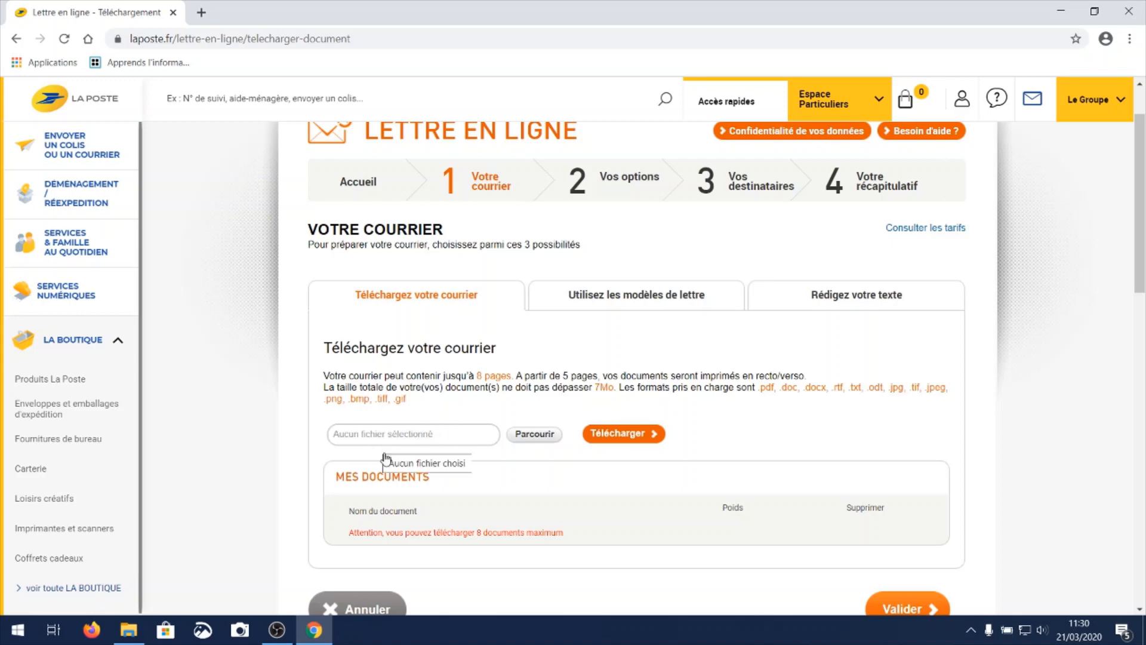
left_click(535, 436)
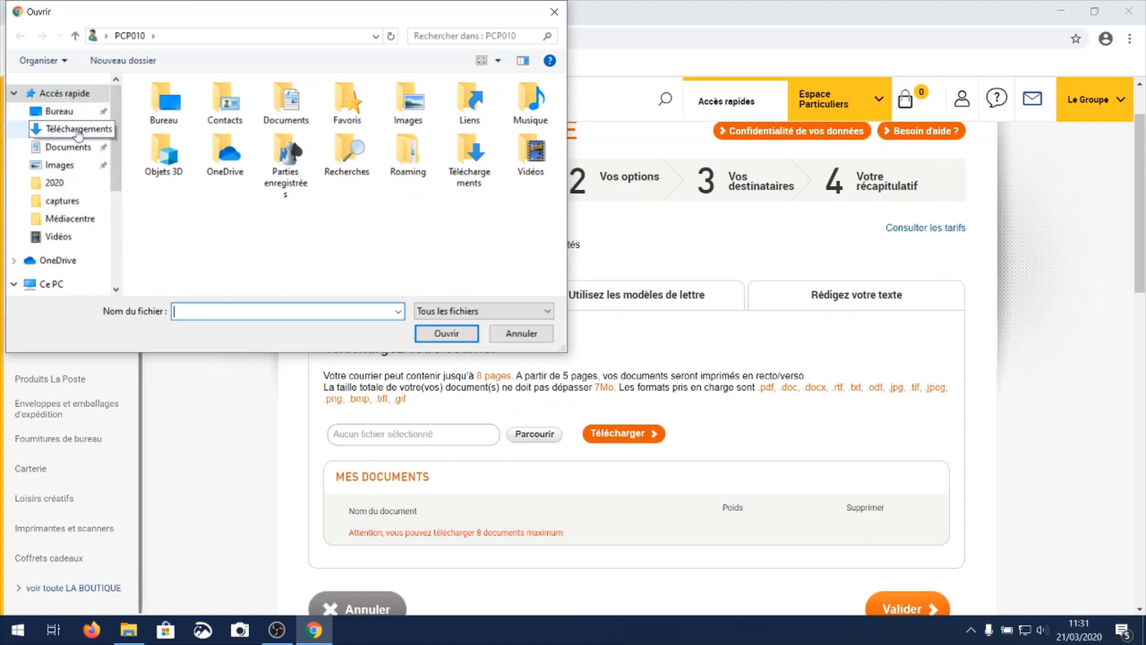
left_click(58, 133)
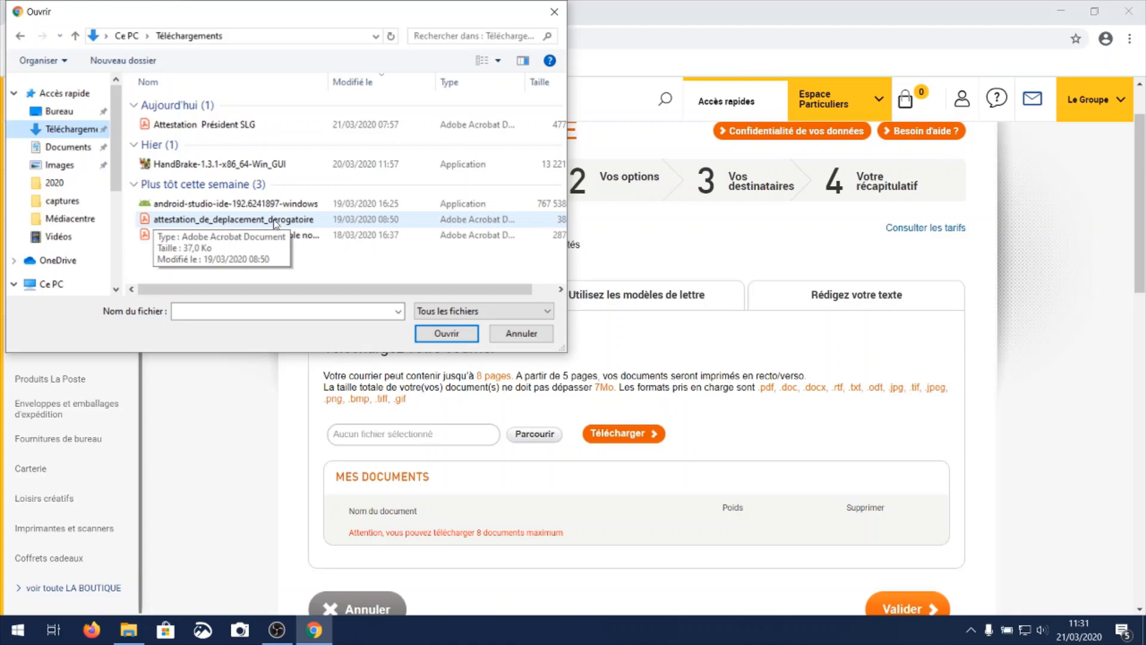
left_click(275, 221)
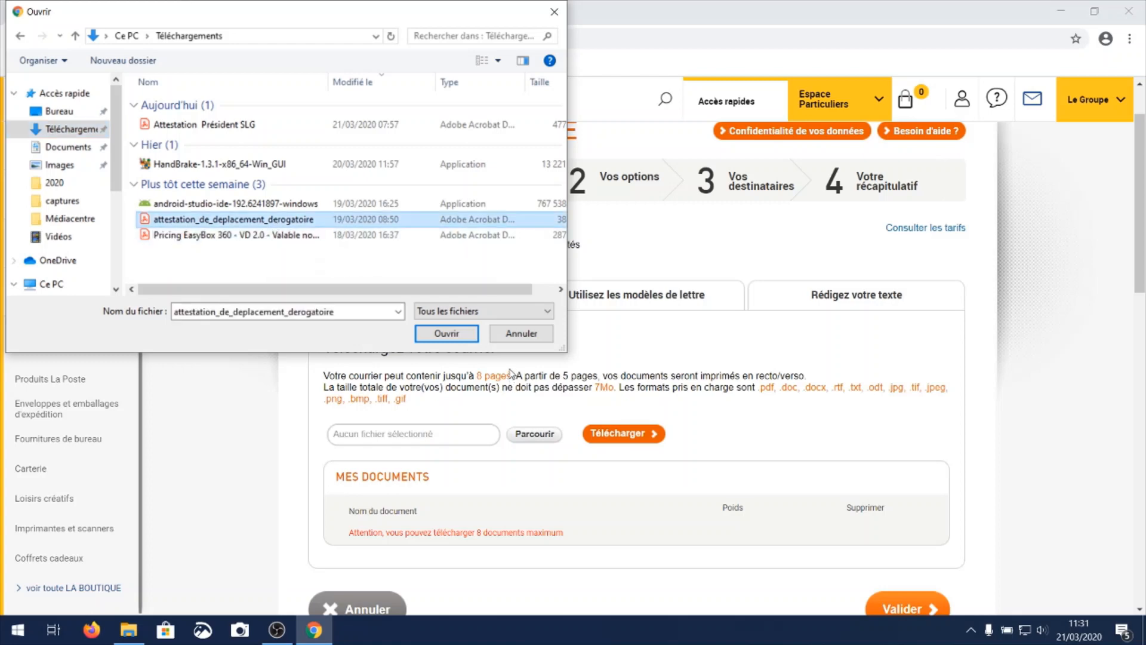
left_click(443, 330)
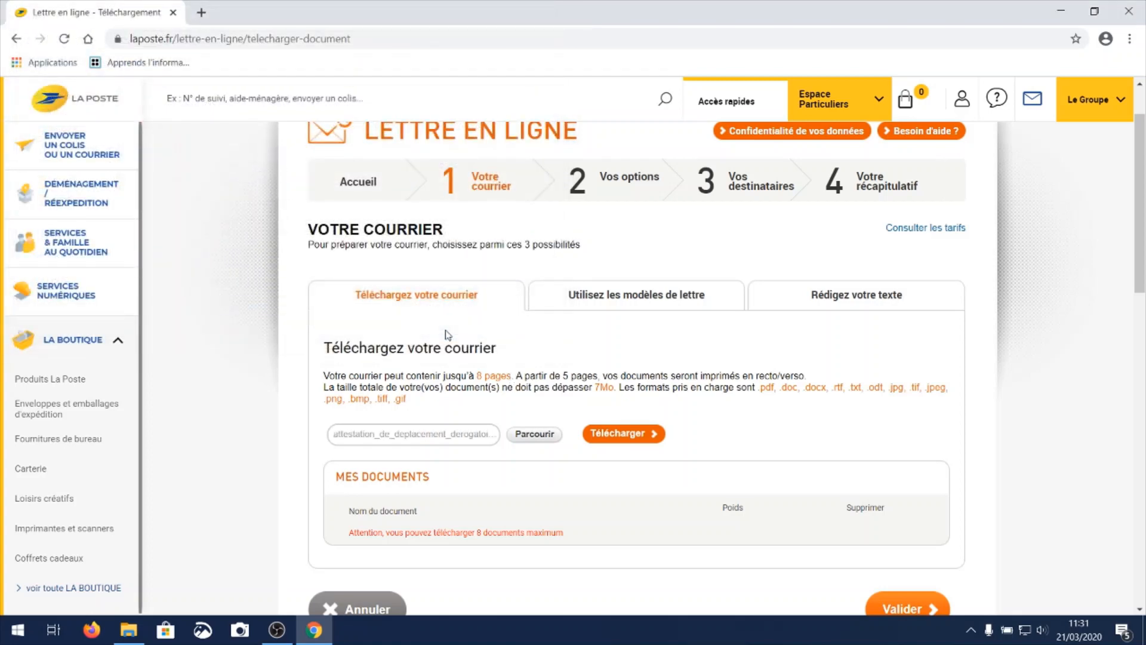
left_click(621, 440)
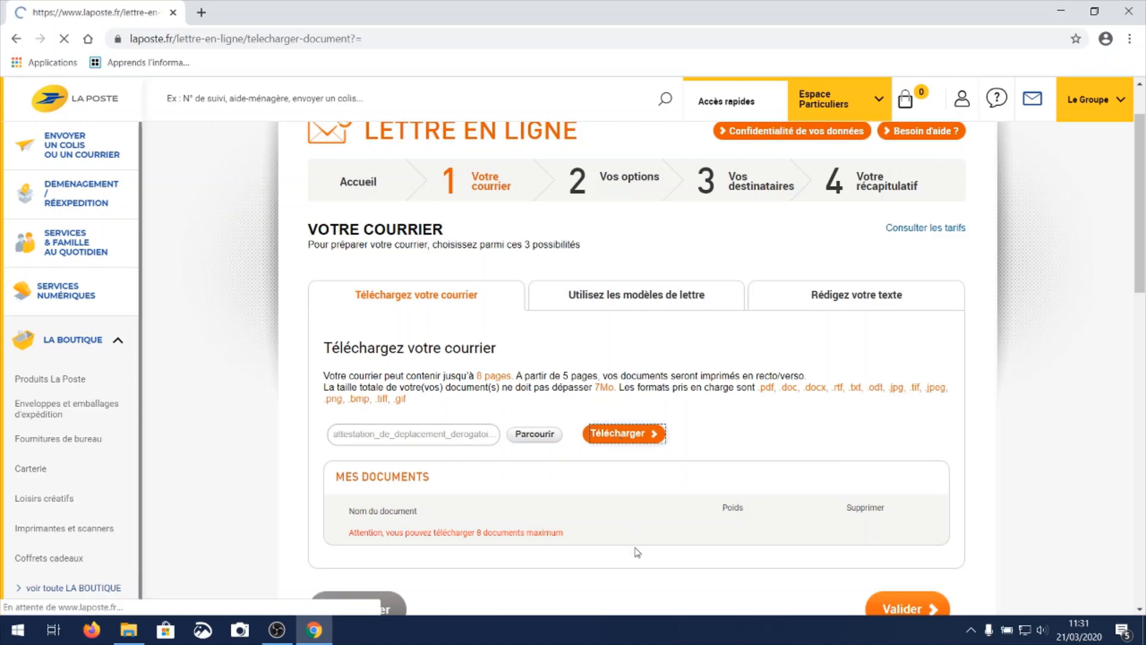
Delete attestation_de_deplacement_derogatoire.pdf from the letter's document list.
scroll(611, 455, "down", 2)
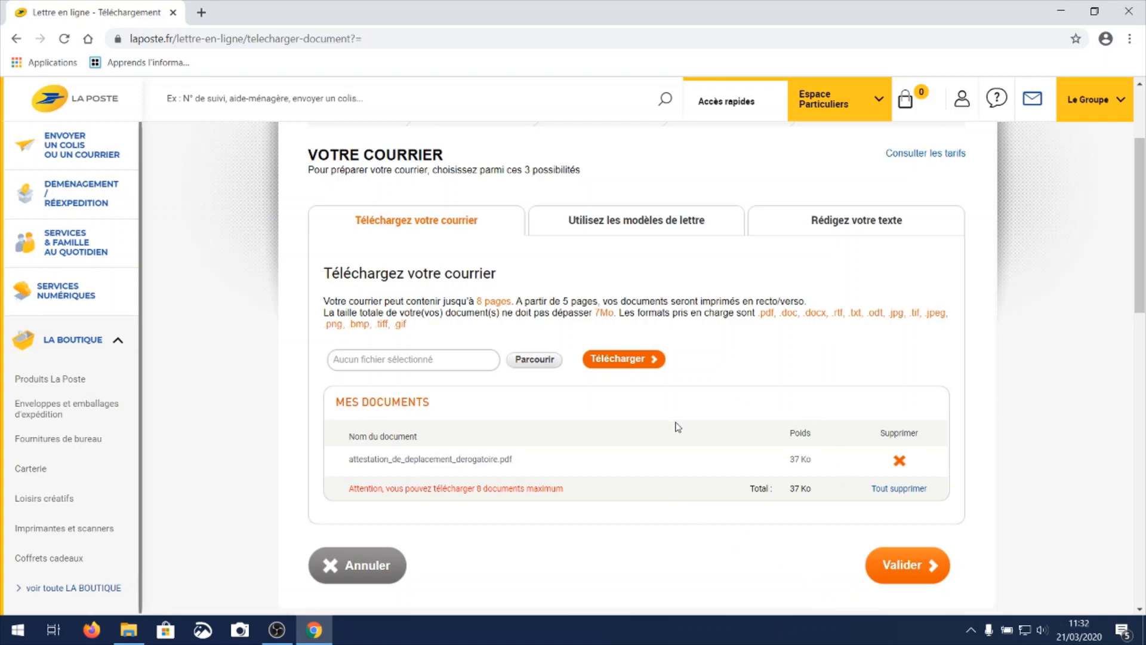
left_click(900, 460)
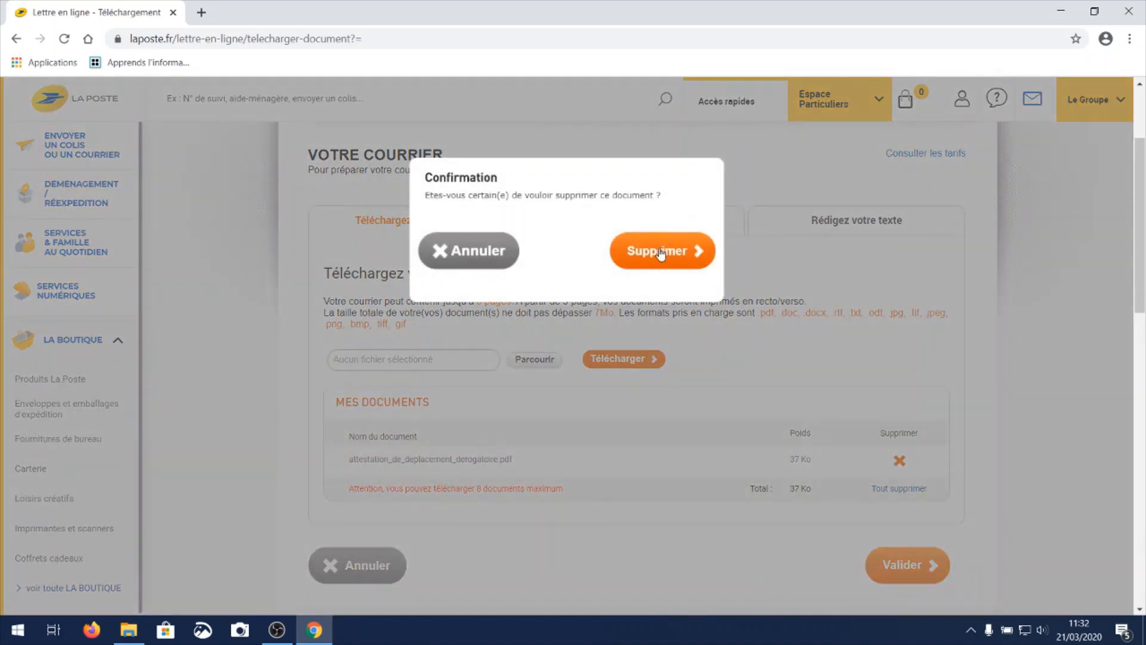
left_click(659, 250)
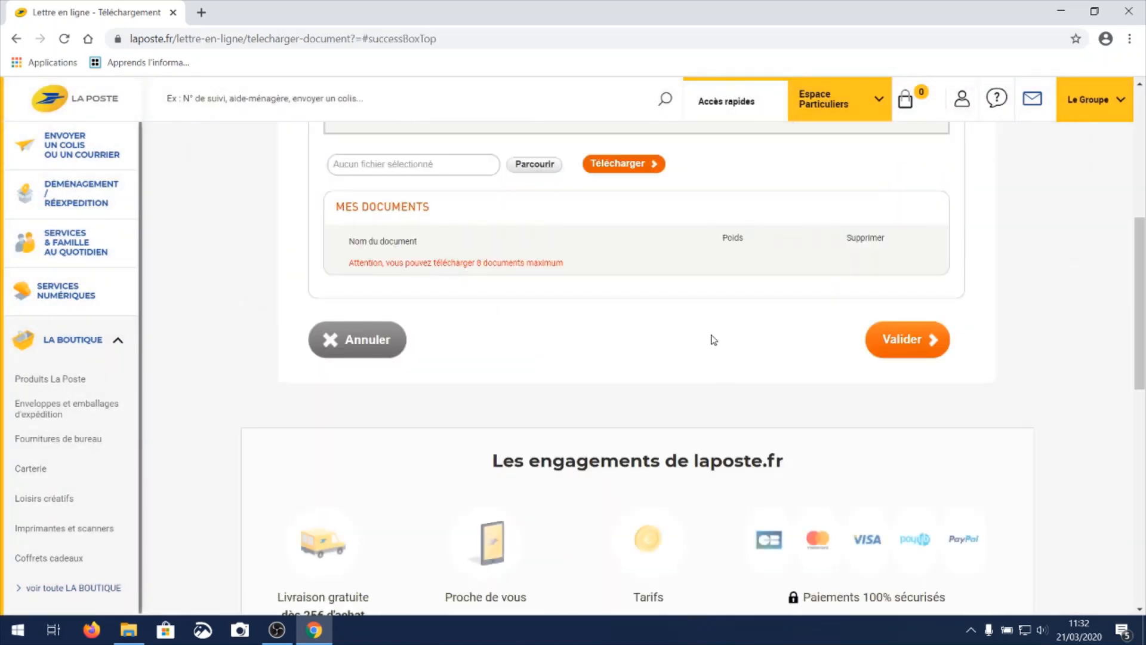
Browse the letter templates for individuals and open the administrative template Demande de changement d'adresse.
scroll(714, 342, "up", 3)
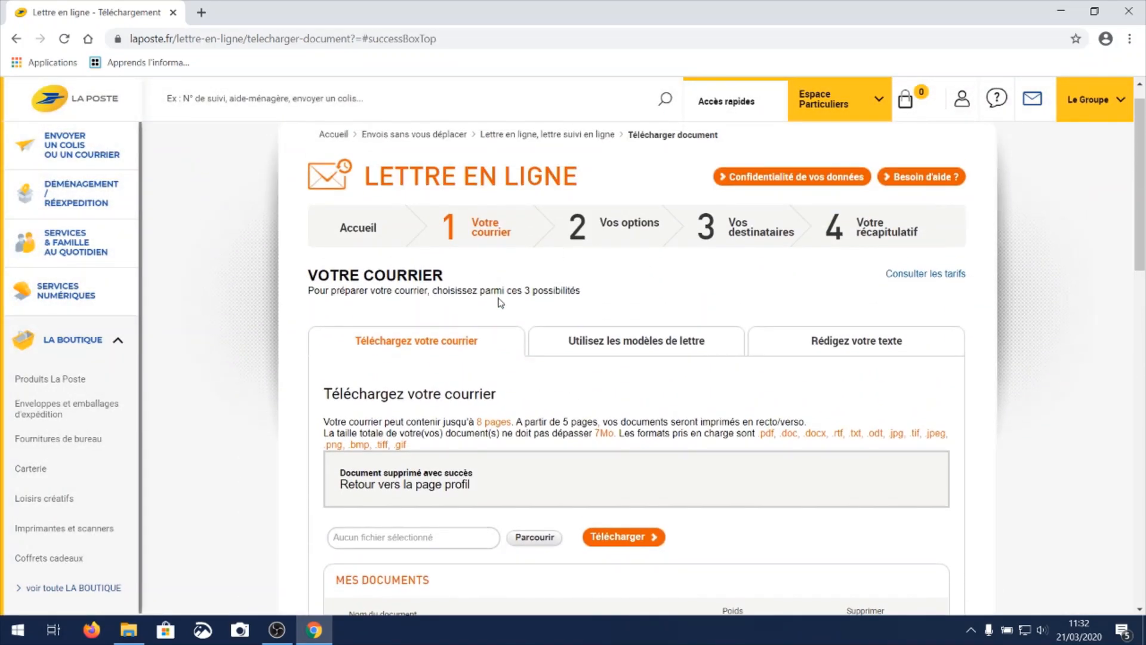
scroll(621, 346, "down", 1)
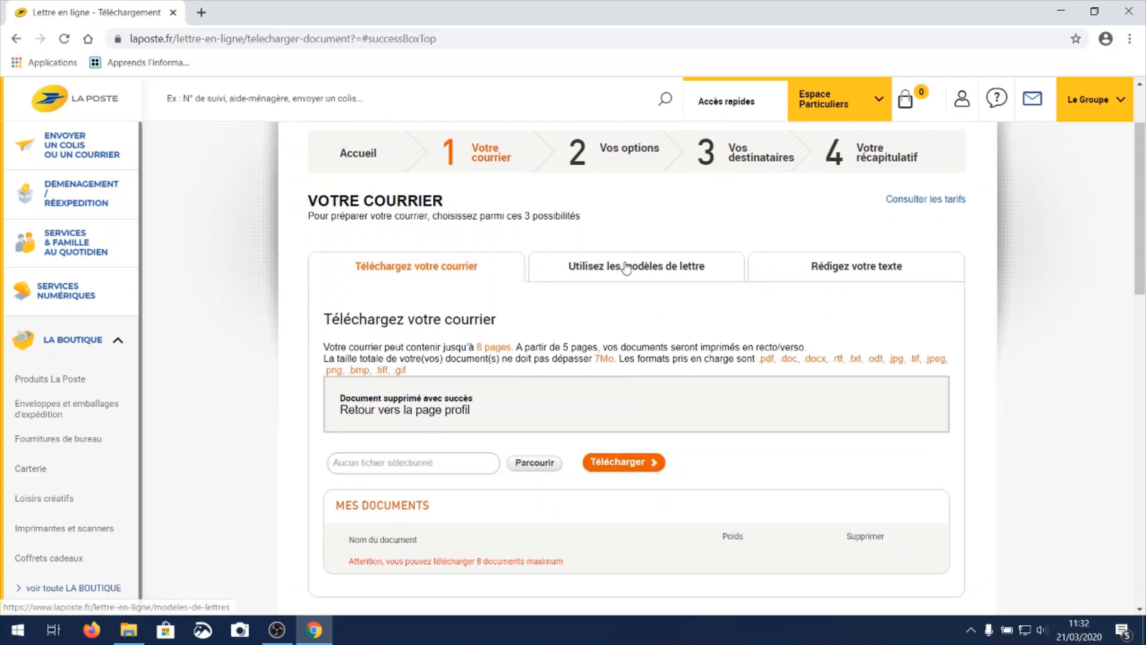
left_click(627, 267)
left_click(661, 293)
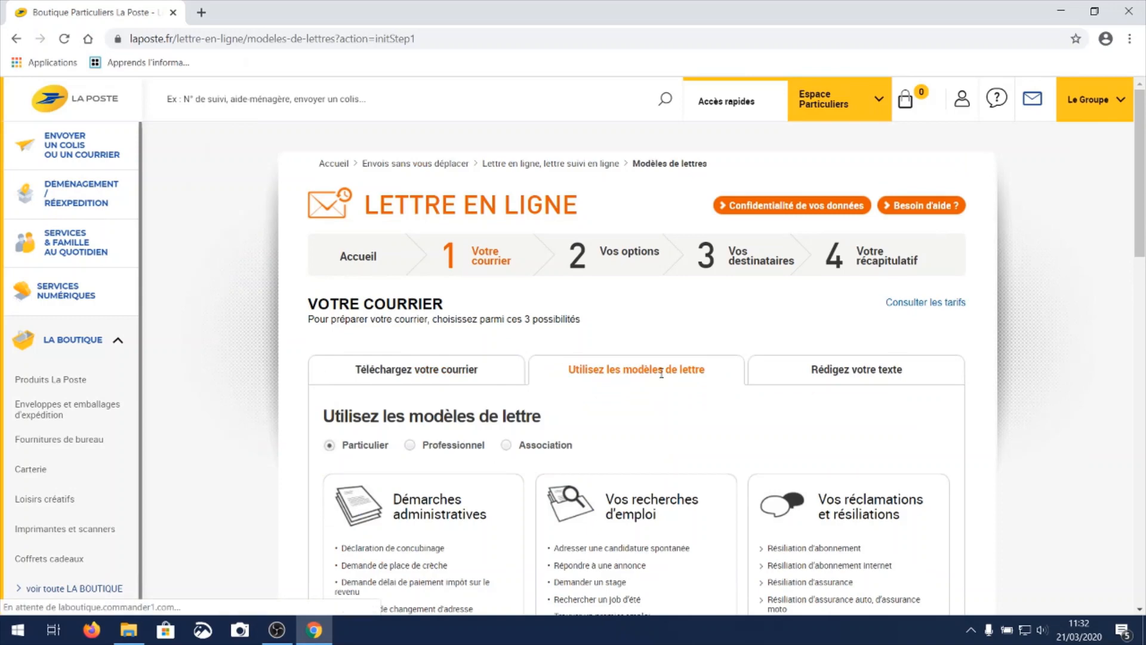
scroll(661, 380, "down", 1)
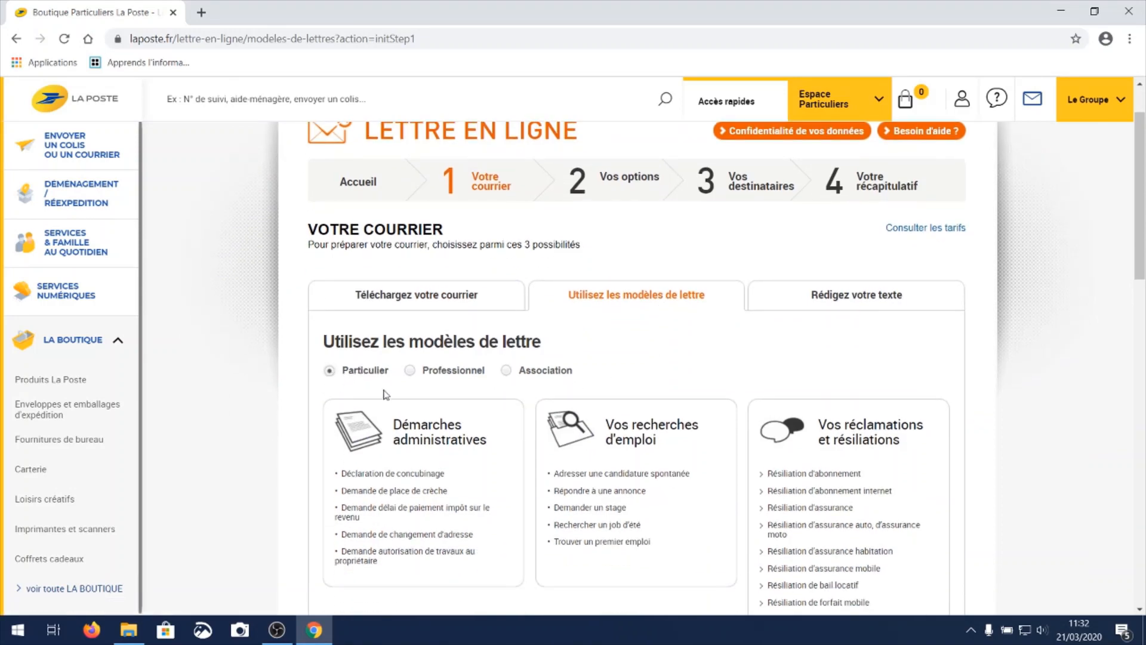
scroll(599, 379, "down", 1)
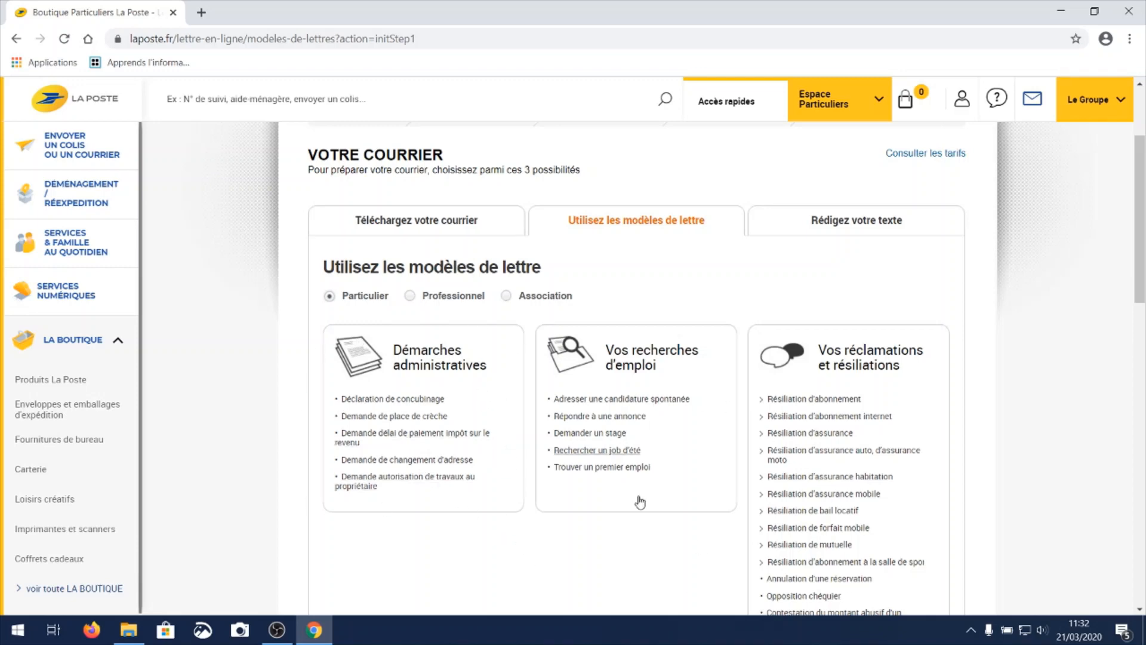
scroll(657, 514, "down", 2)
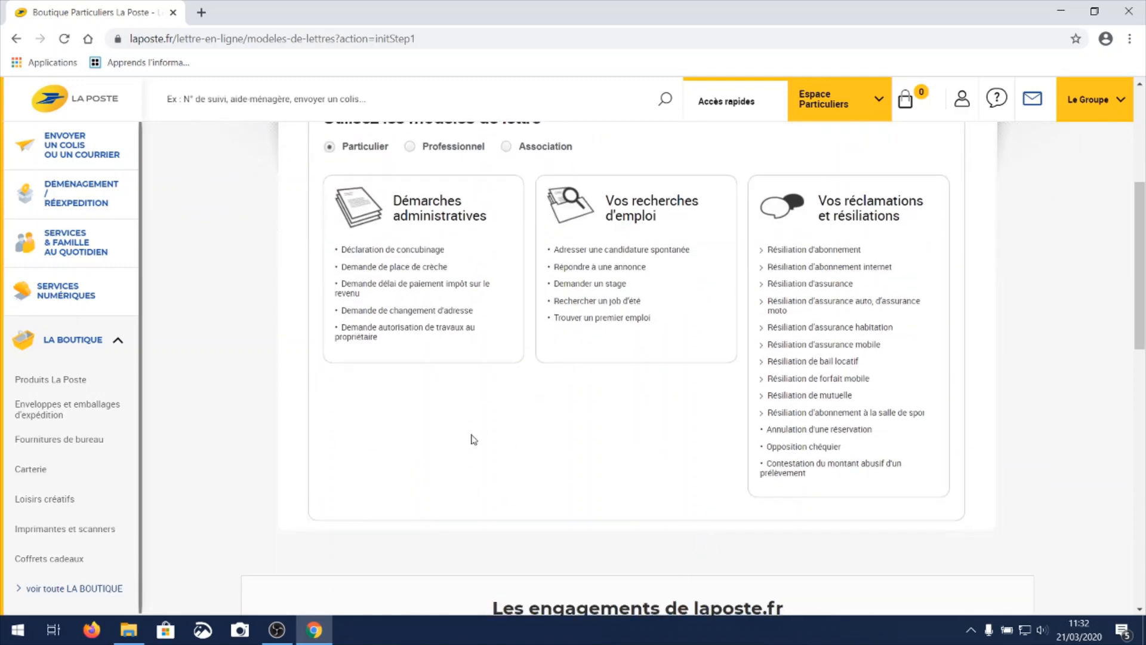
scroll(622, 519, "up", 2)
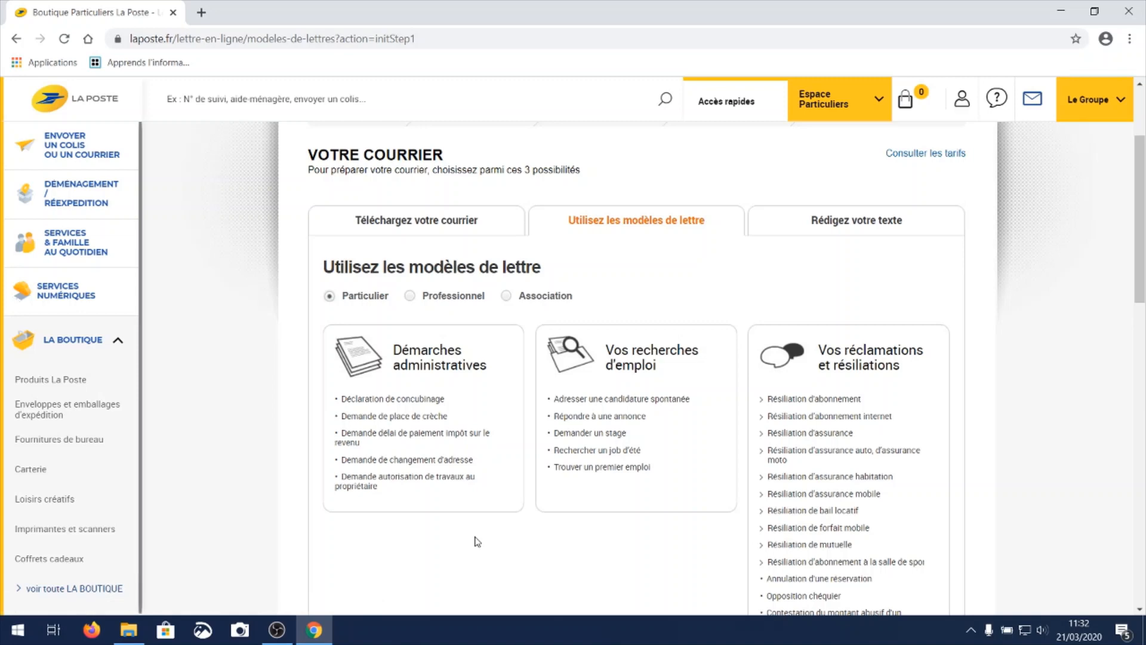
left_click(447, 460)
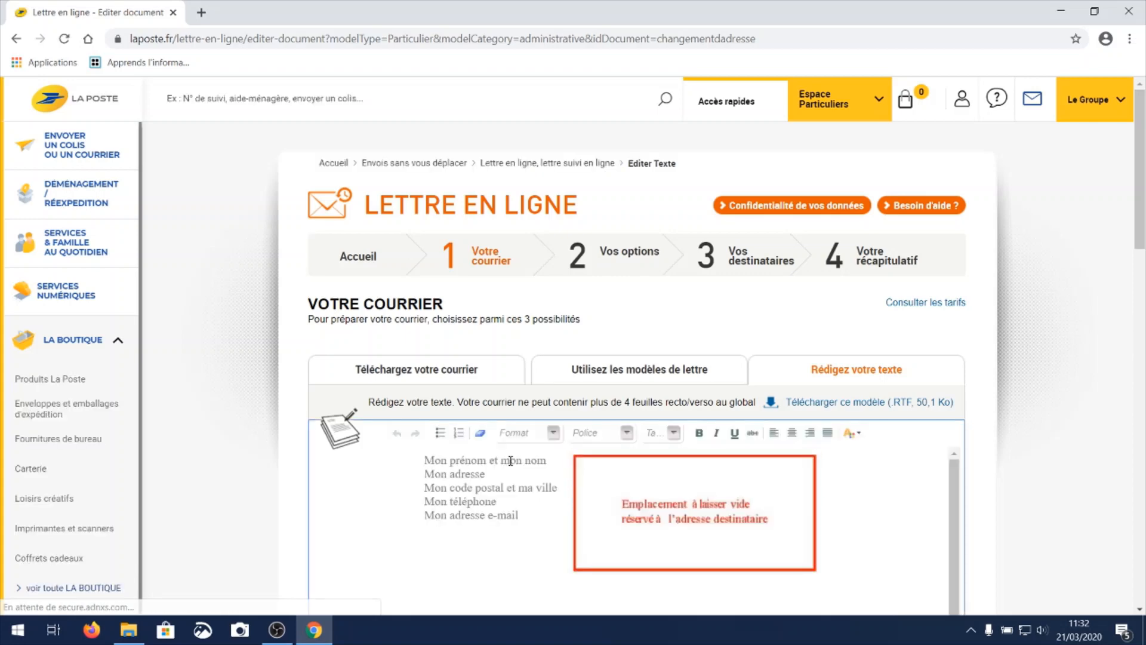
Review the change-of-address template and delete all of its text, leaving the letter body empty.
scroll(537, 478, "down", 3)
scroll(509, 464, "up", 3)
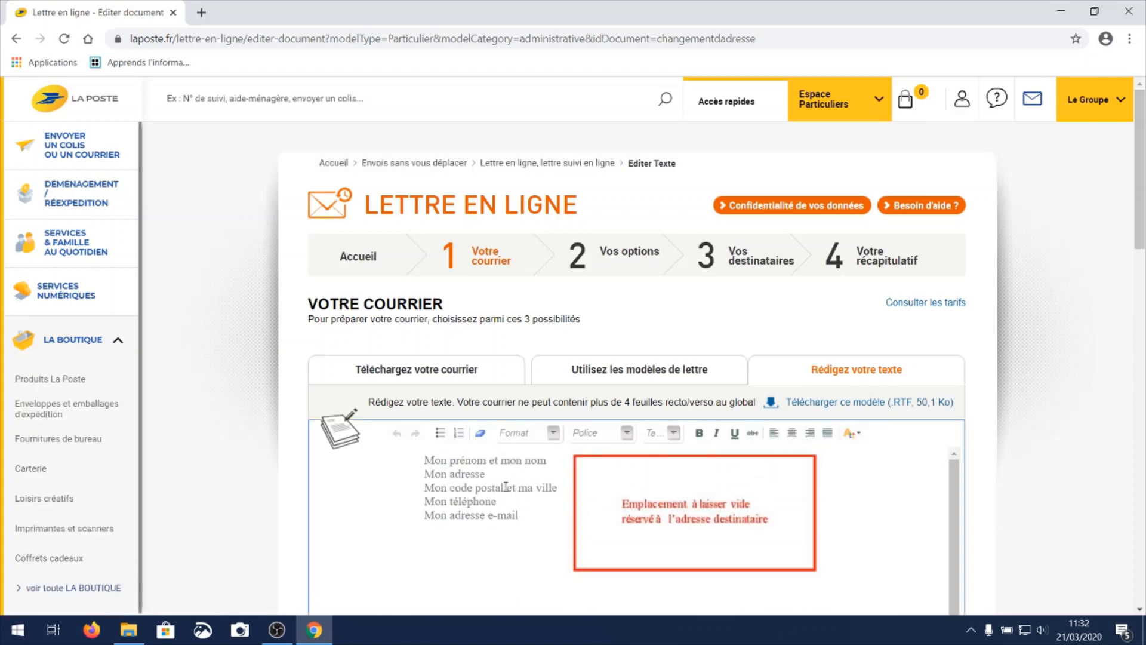
scroll(821, 519, "down", 5)
scroll(785, 524, "down", 5)
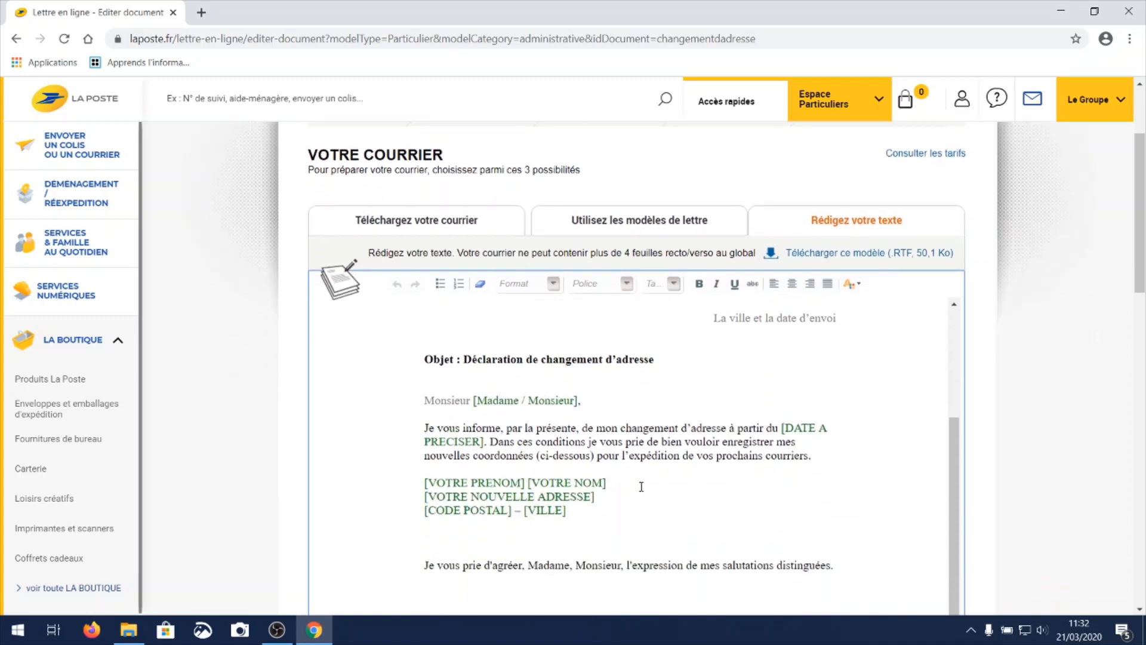
scroll(794, 388, "up", 5)
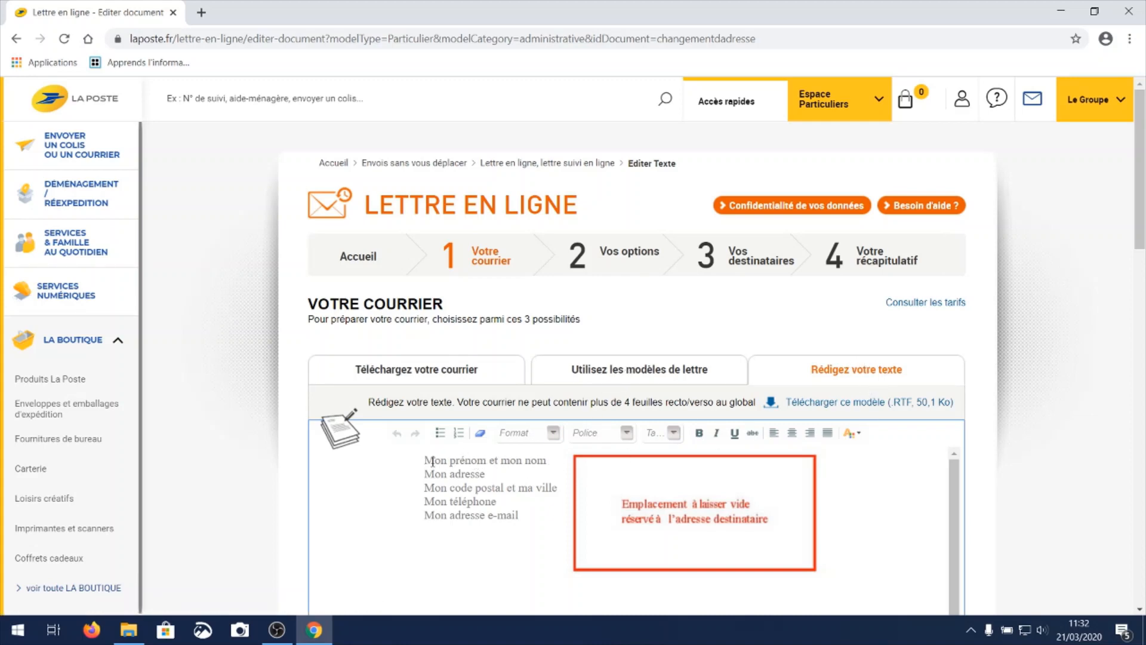
left_click_drag(430, 461, 717, 183)
key("BackSpace")
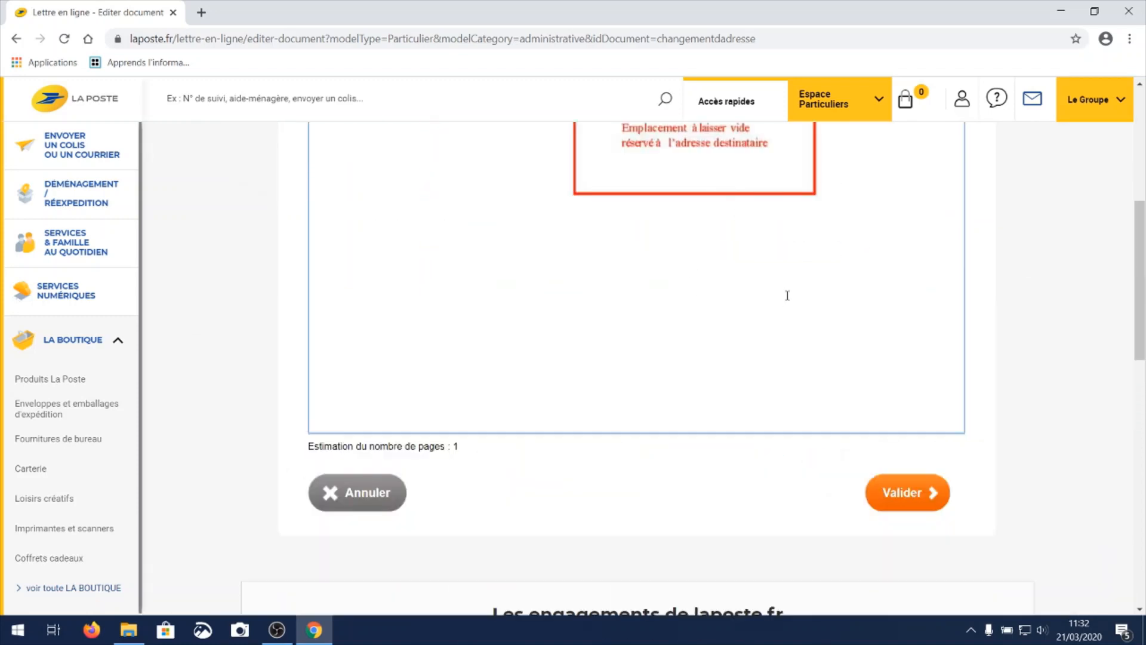
scroll(787, 295, "up", 4)
scroll(673, 400, "down", 1)
left_click_drag(725, 308, 889, 309)
key("BackSpace")
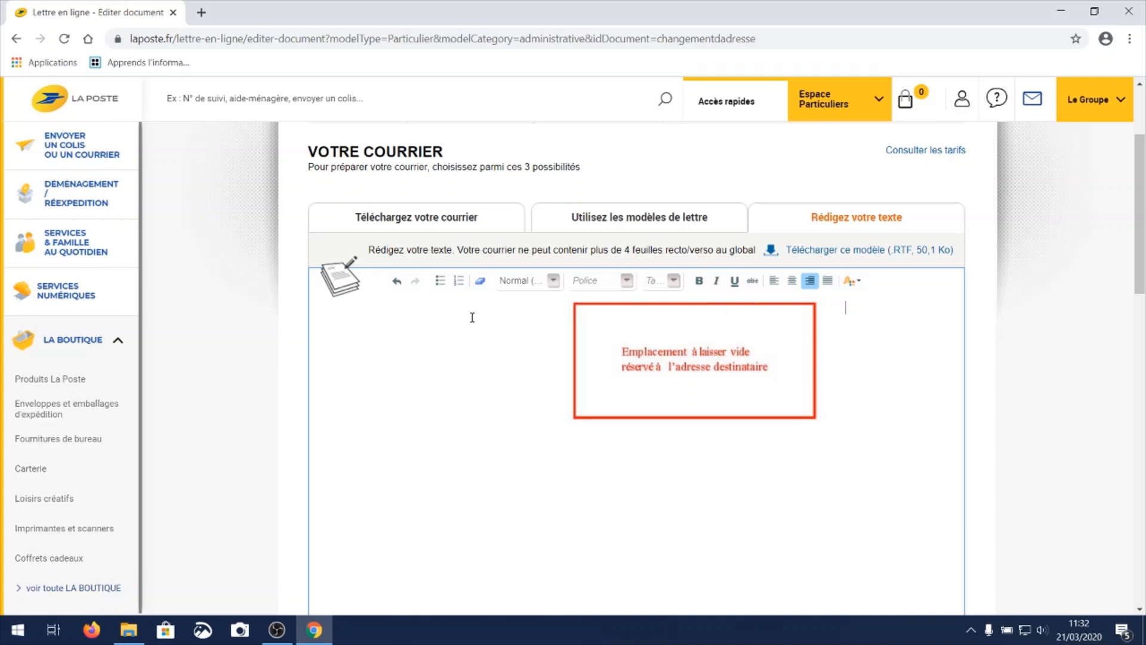
key("BackSpace")
Place the cursor in the empty letter body of the own-text editor and look through the available fonts and font sizes.
left_click(865, 212)
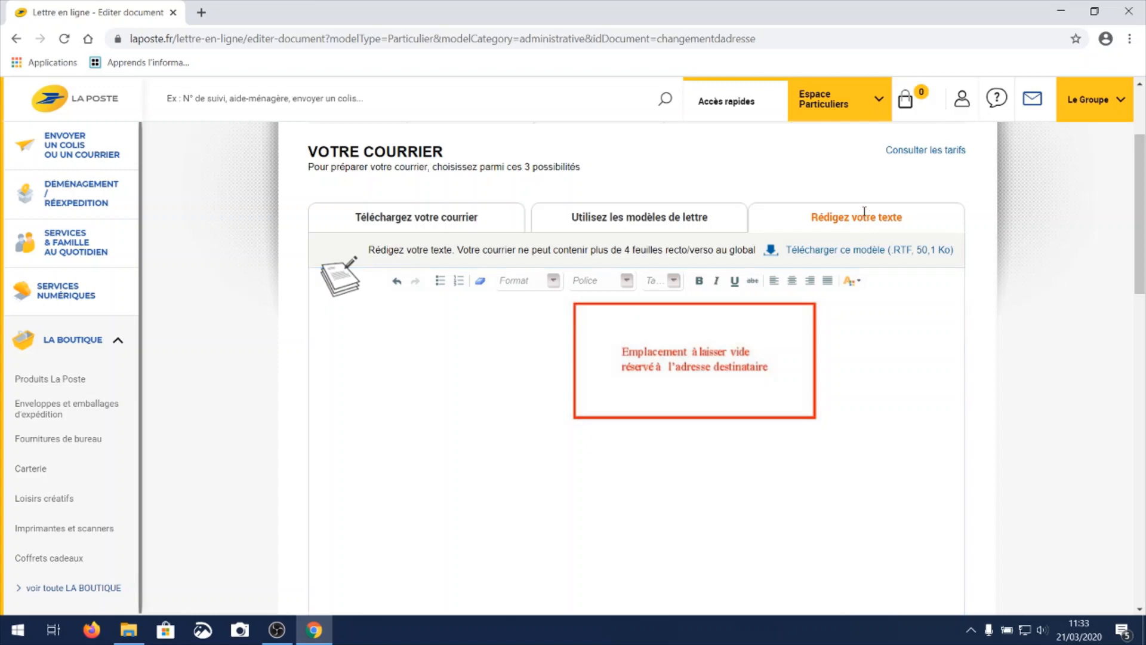
left_click(402, 320)
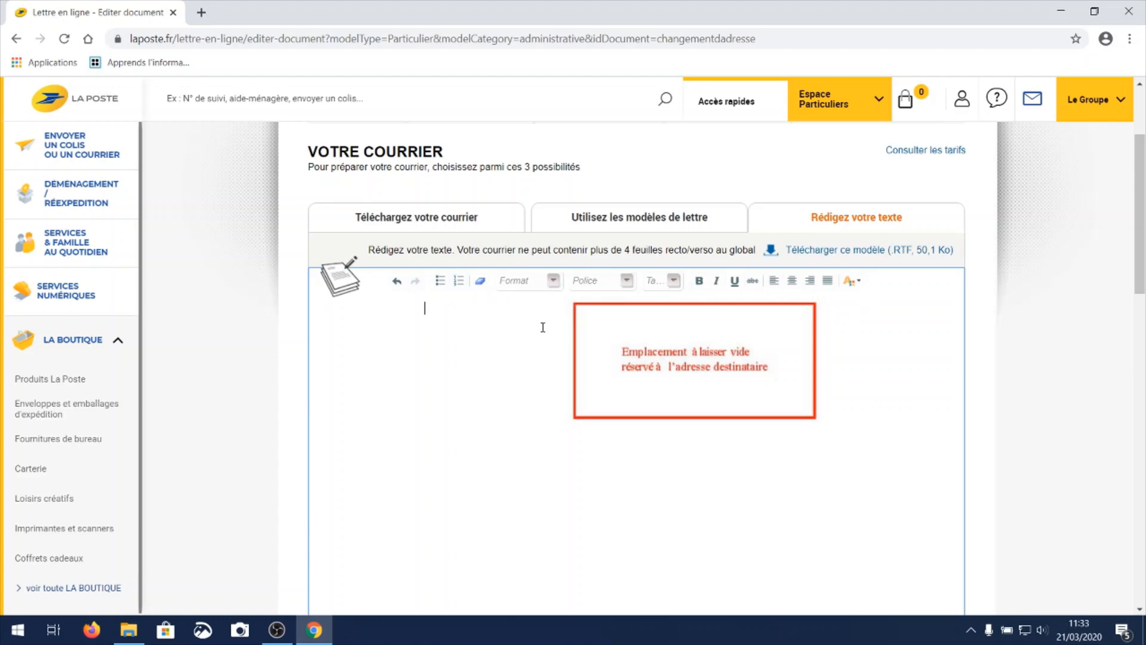
left_click(628, 281)
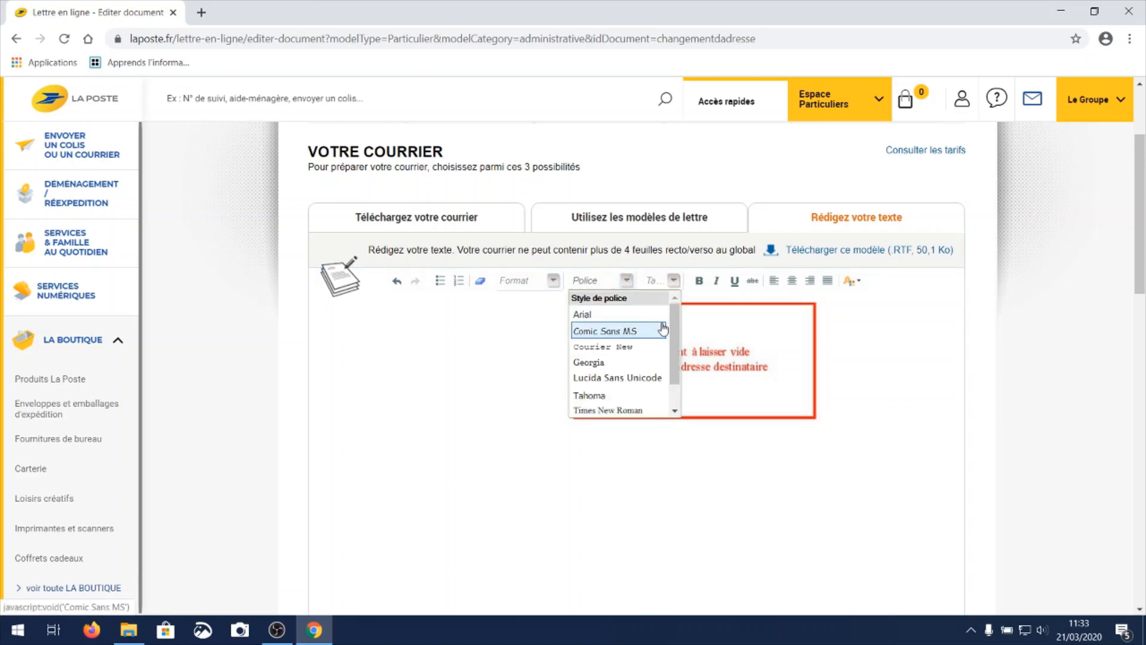
mouse_move(675, 315)
left_mouse_down()
mouse_move(679, 349)
mouse_move(679, 311)
left_mouse_up()
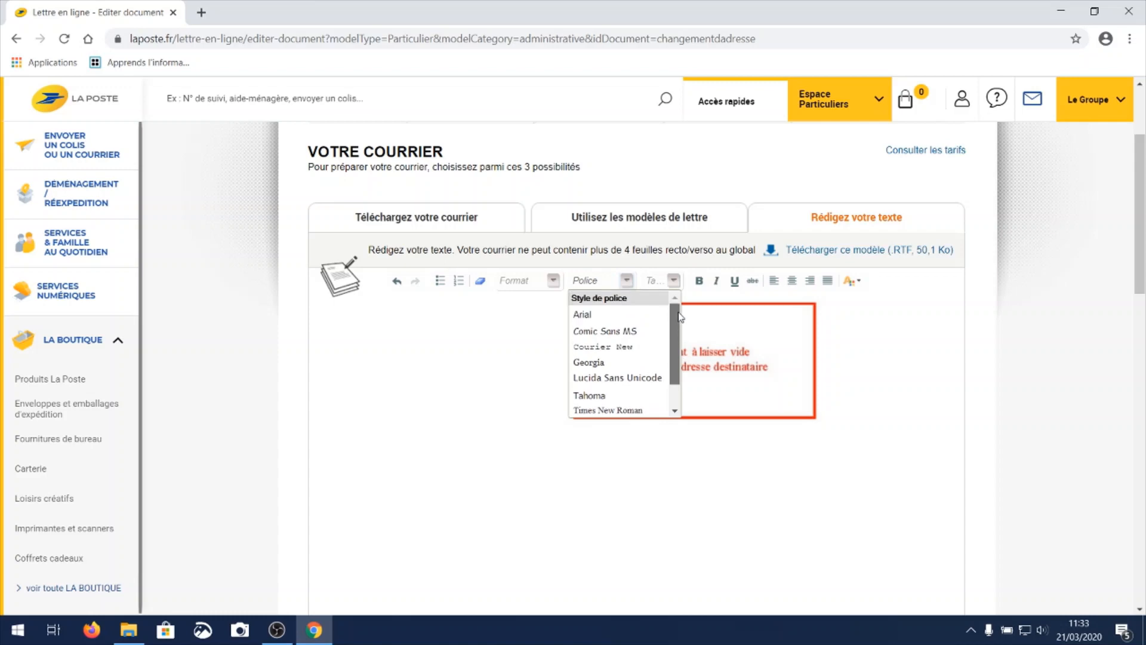
left_click(674, 280)
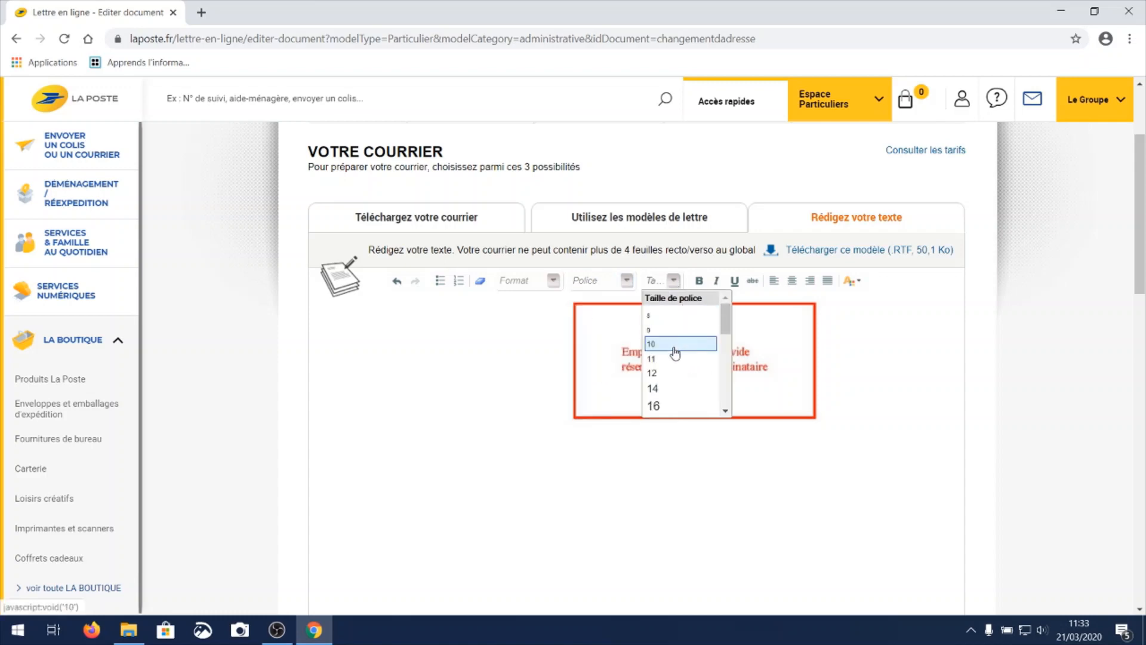
mouse_move(726, 327)
left_mouse_down()
mouse_move(725, 383)
mouse_move(719, 313)
left_mouse_up()
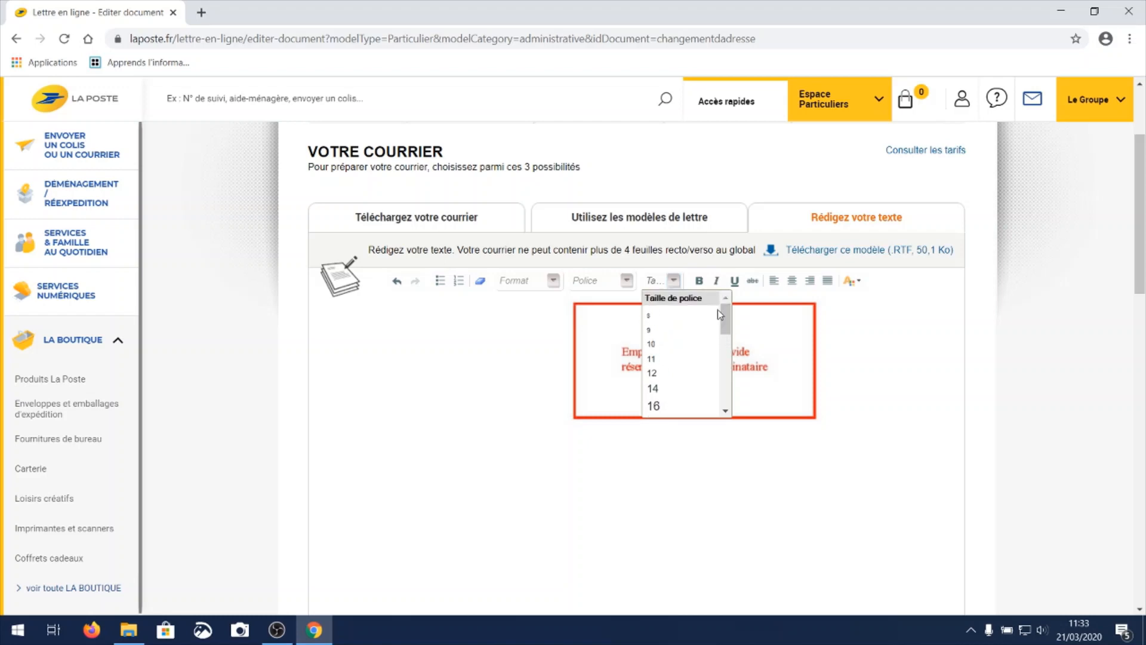
left_click(674, 281)
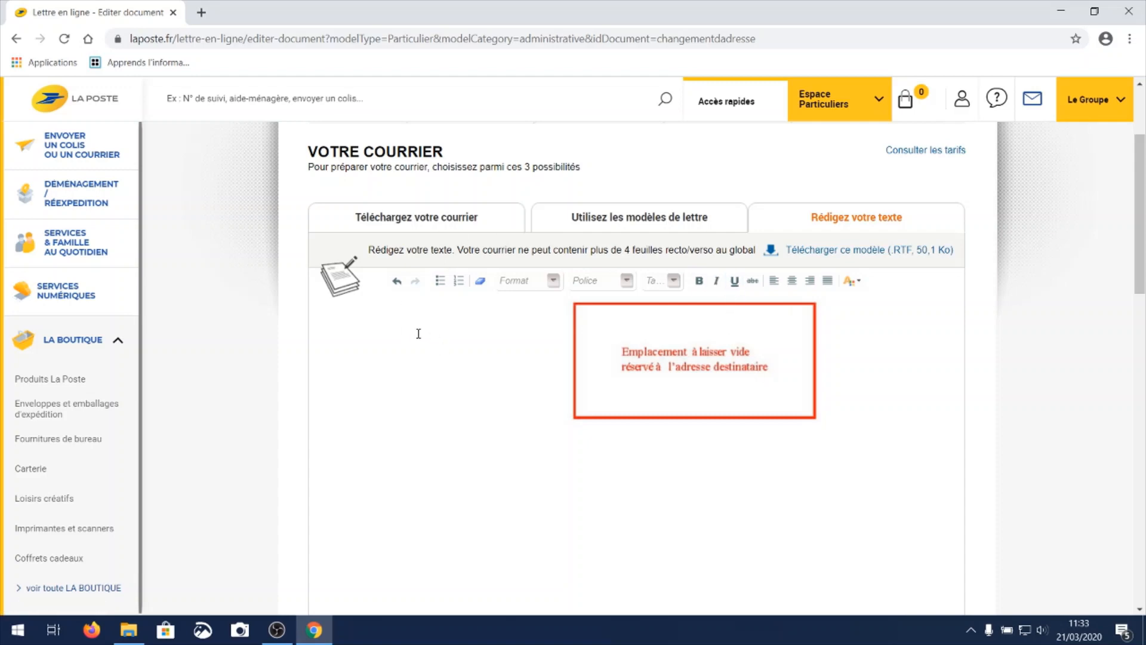
Enter the sender's full name and postal address on three lines at the start of the letter.
left_click(428, 310)
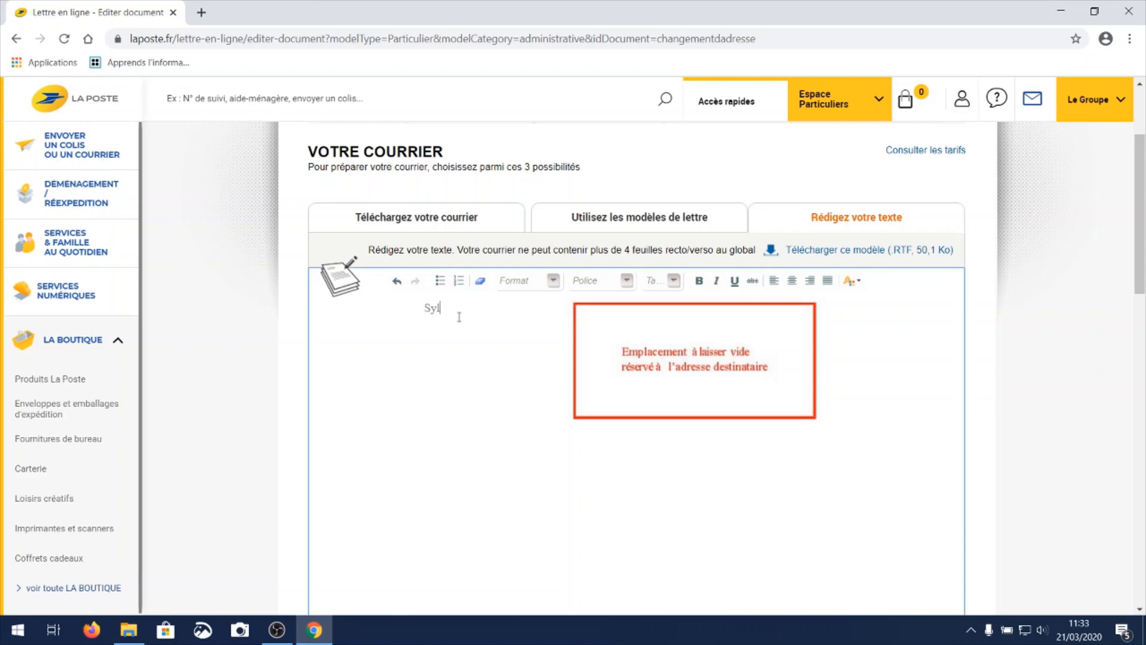
key("Tab")
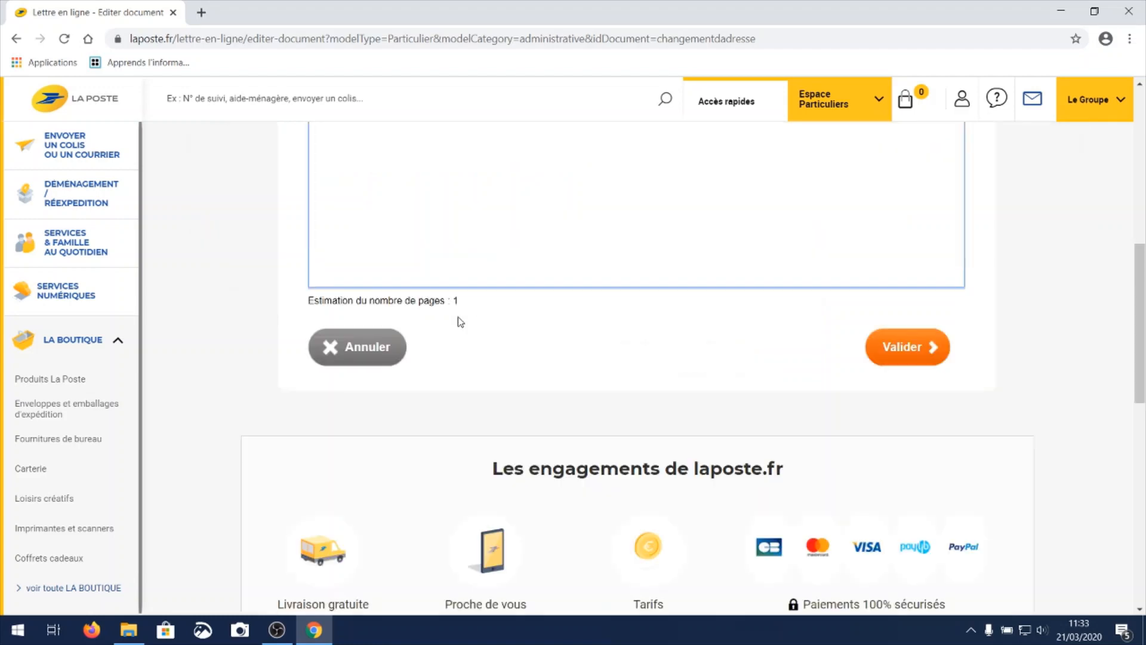
scroll(460, 323, "up", 6)
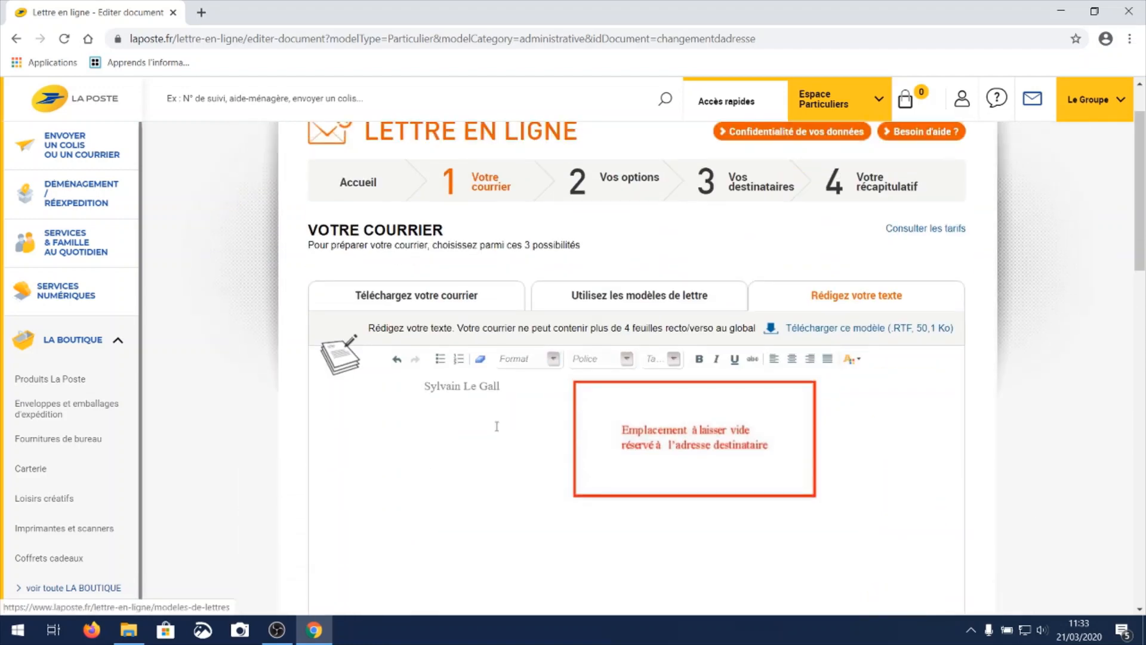
left_click(525, 389)
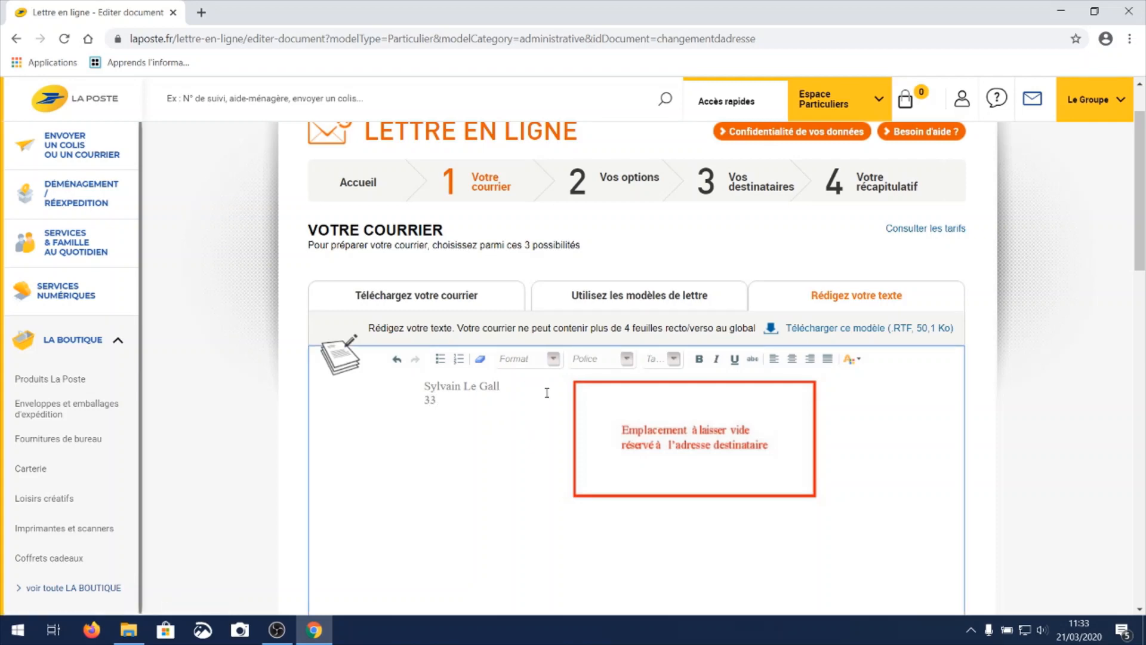
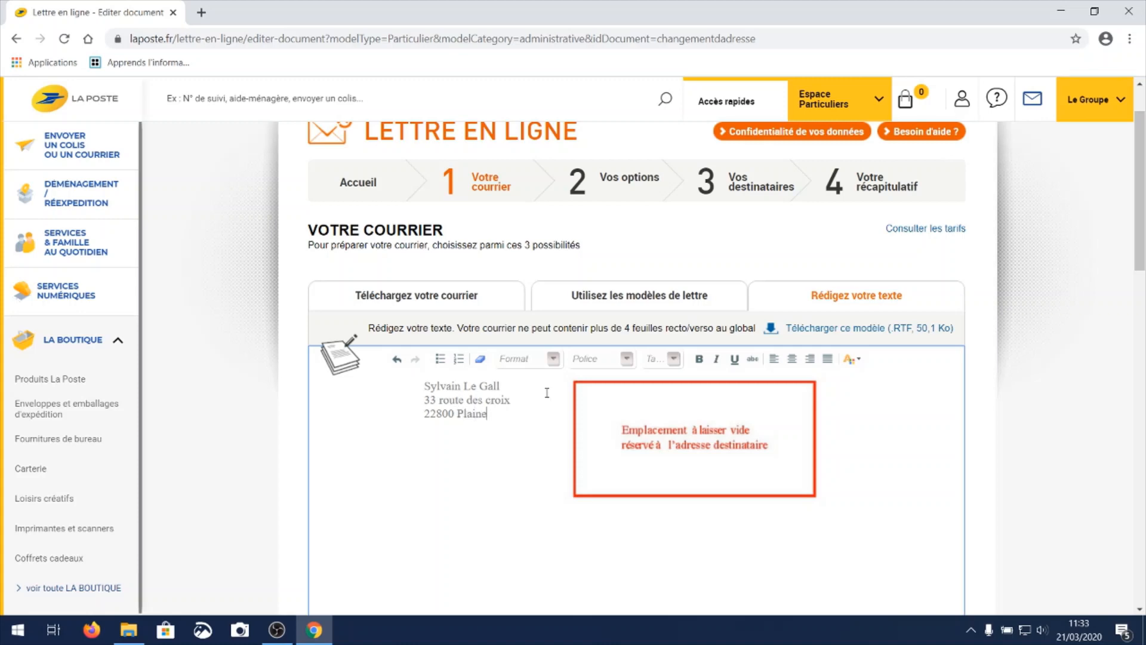
Leave blank lines down to below the reserved recipient address area and write the greeting "Bonjour,".
key("Return")
key("Return")
key("Return")
key("Return")
scroll(634, 535, "down", 1)
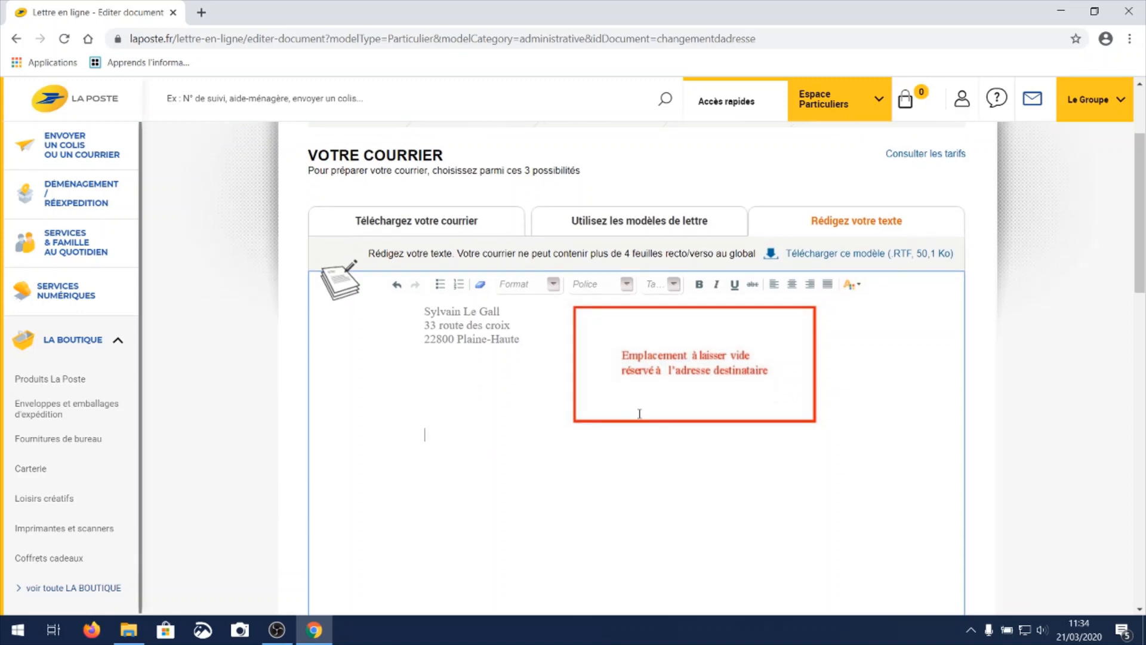
type("Bonjour,  ")
type("Comment alle")
type("z-")
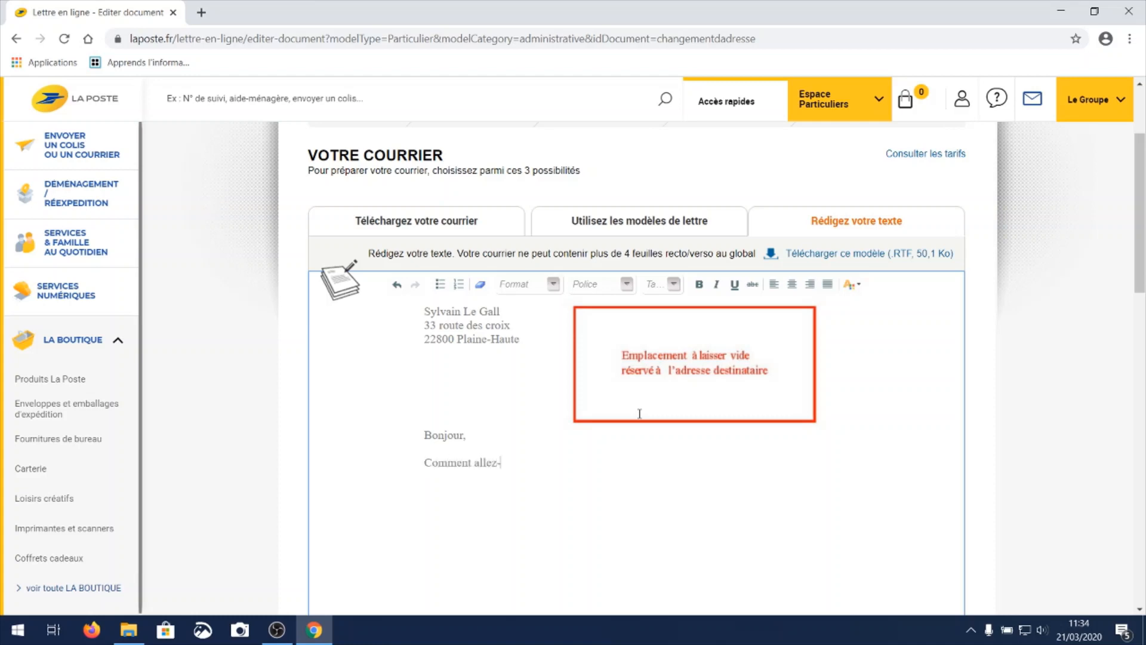
type("vo")
Write the body "Comment allez-vous ? Je vous envoie ce courrier pour vous donner des nouvelles en ces temps de confinement.".
type("us ? Je vous envoie ce courri")
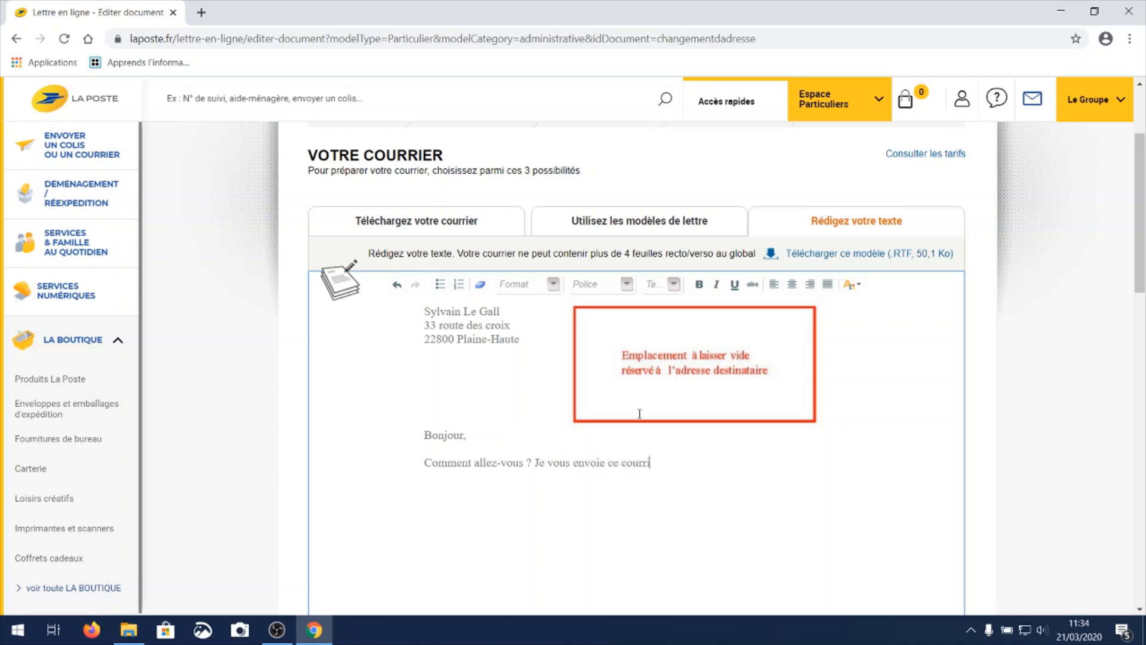
type("er pour vous donner de")
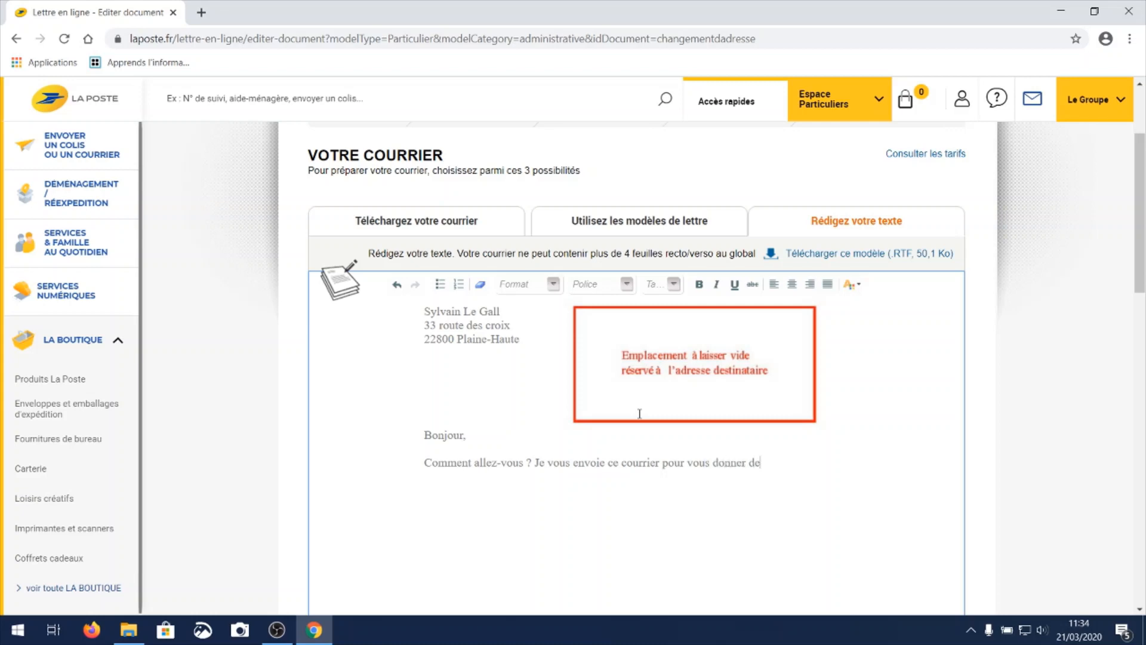
type("s nouvelles en ces temps de")
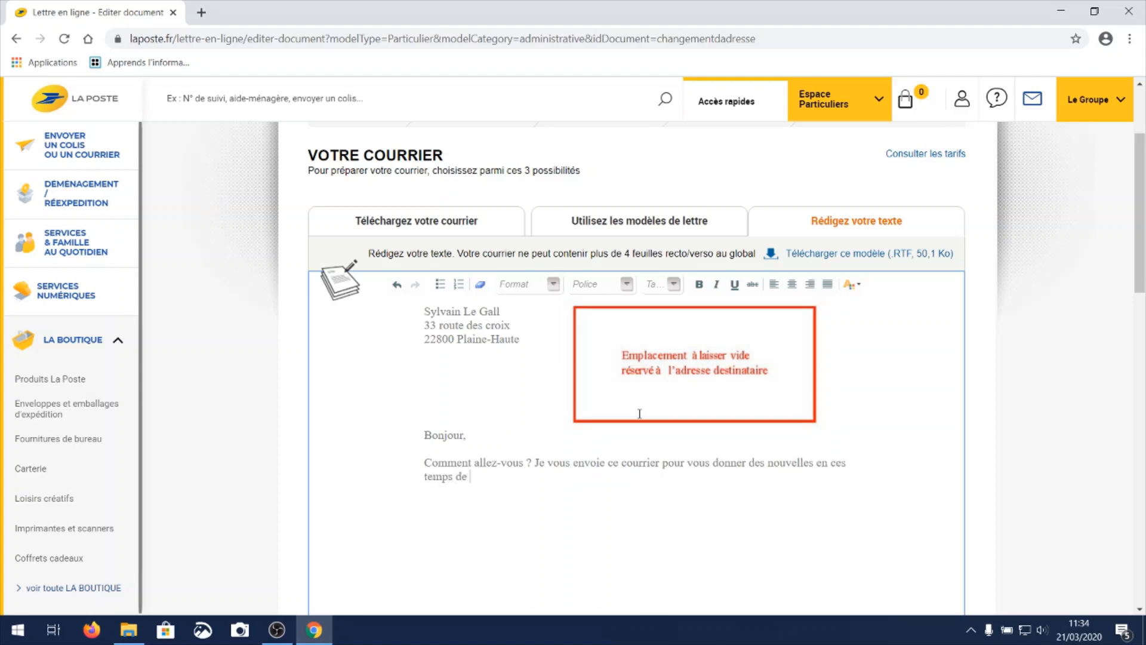
type(" confinement.")
Check the whole letter and validate it to continue to the print options.
scroll(747, 269, "down", 5)
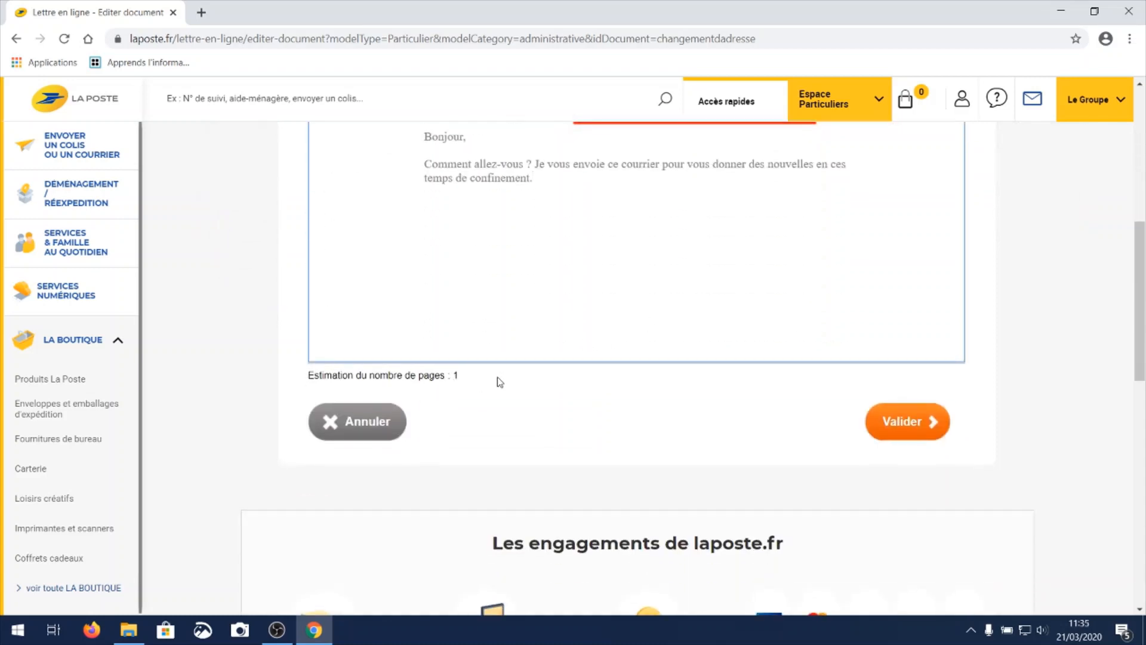
scroll(569, 337, "up", 4)
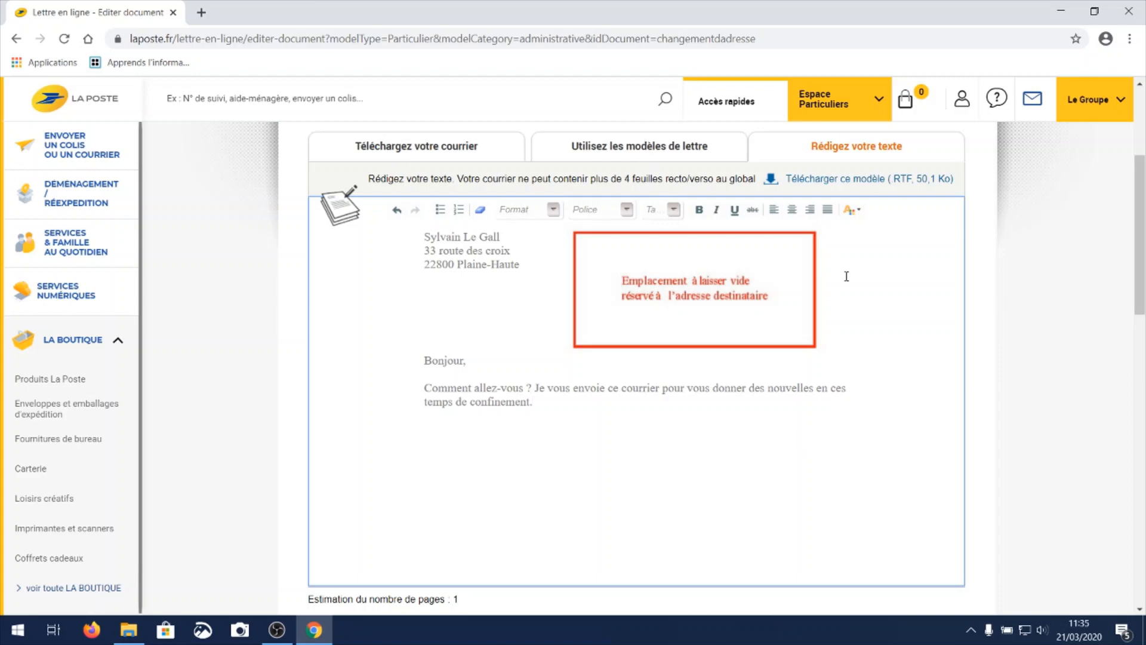
scroll(1002, 386, "down", 3)
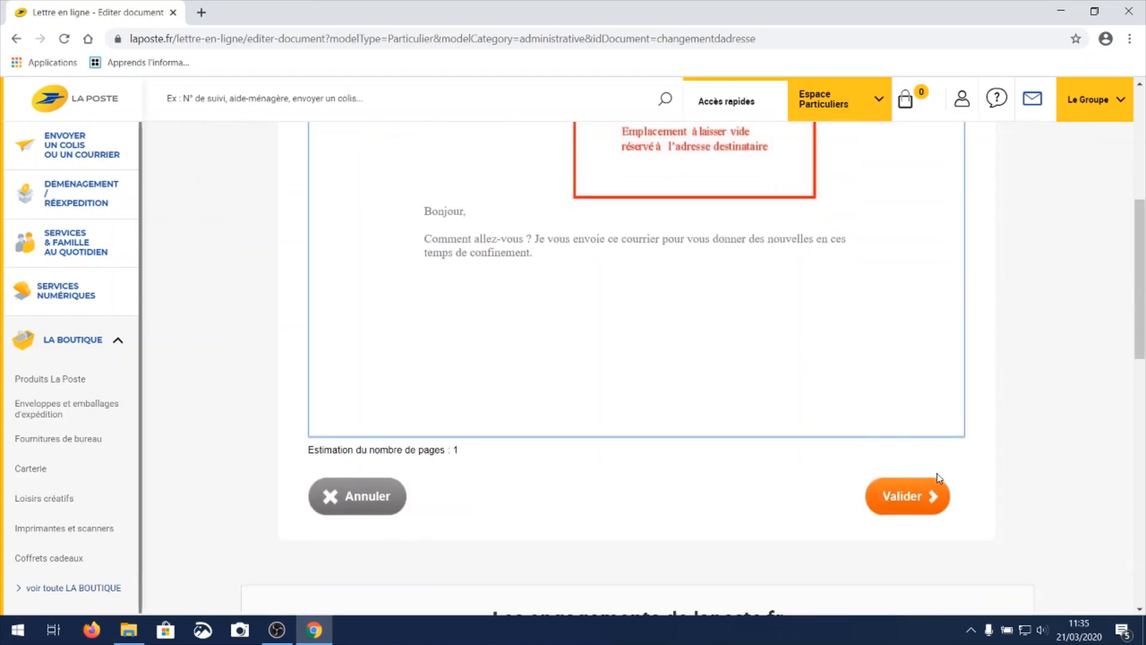
left_click(902, 499)
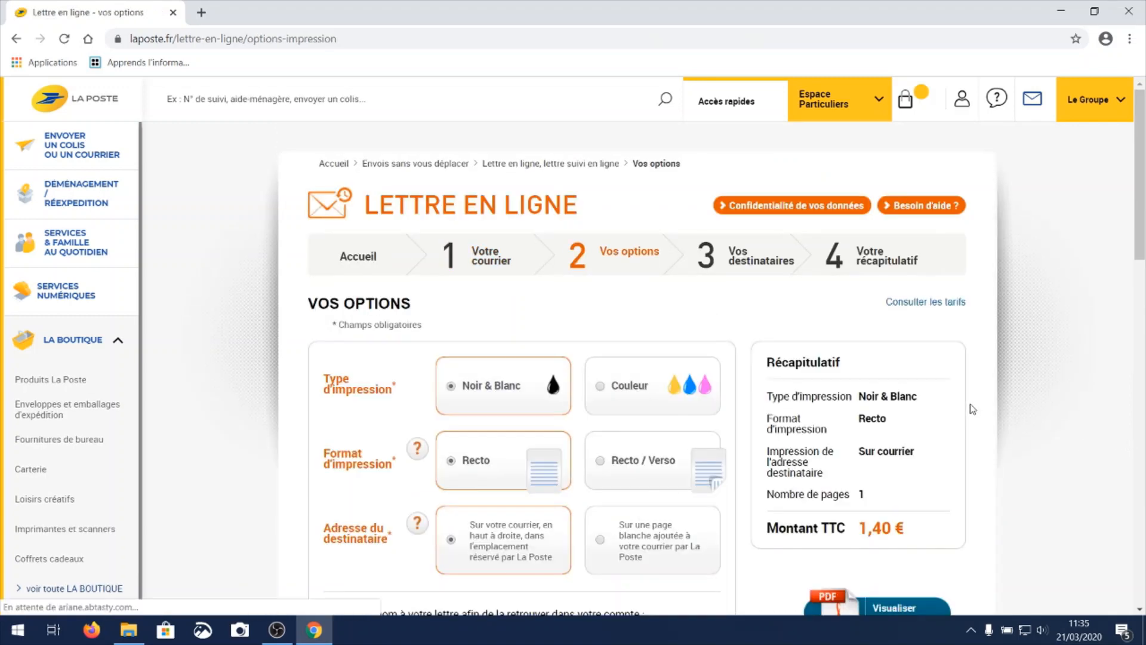
Try the Couleur print type and the Recto / Verso format, returning each choice to Noir & Blanc and Recto.
scroll(657, 461, "down", 1)
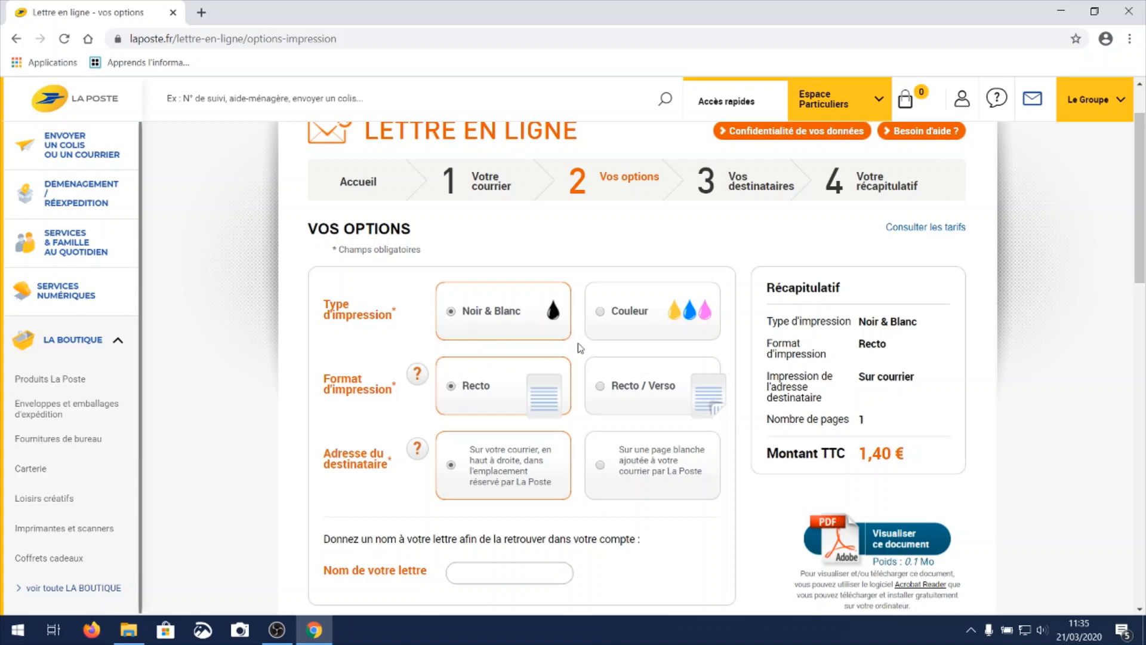
left_click(602, 313)
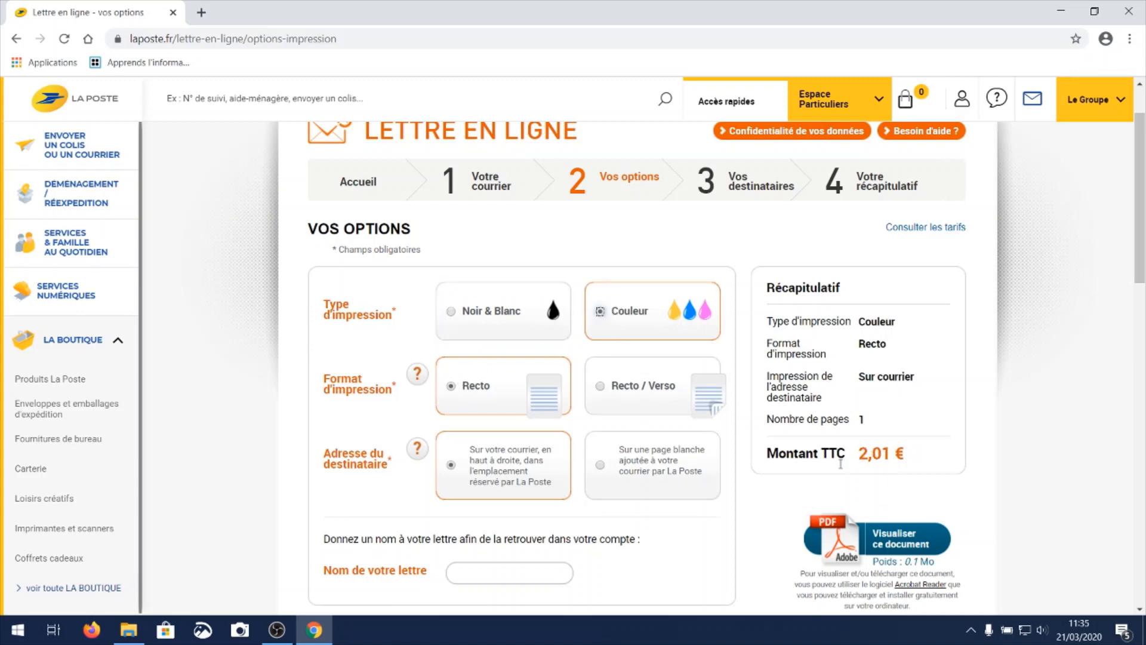
left_click(478, 318)
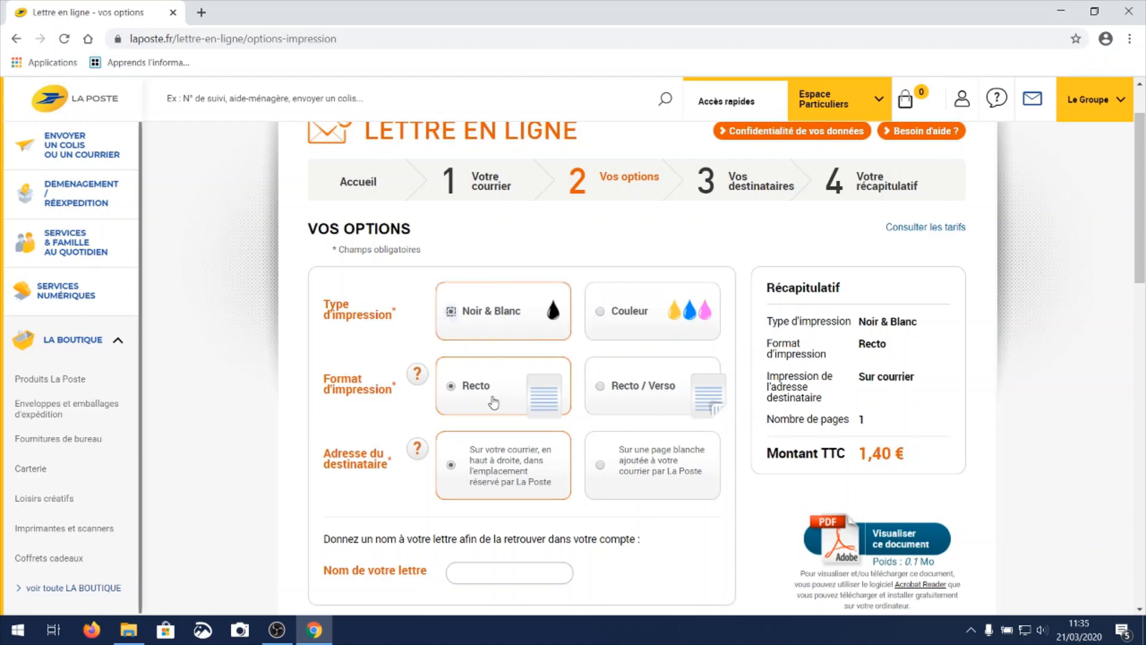
left_click(635, 388)
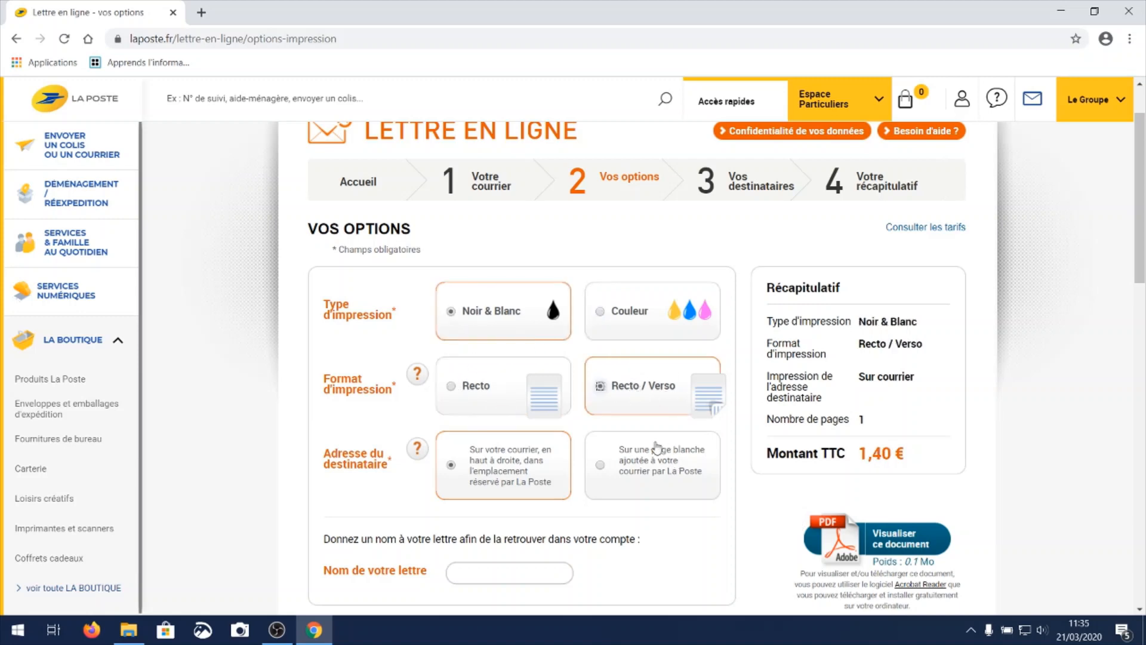
left_click(470, 389)
scroll(695, 430, "down", 1)
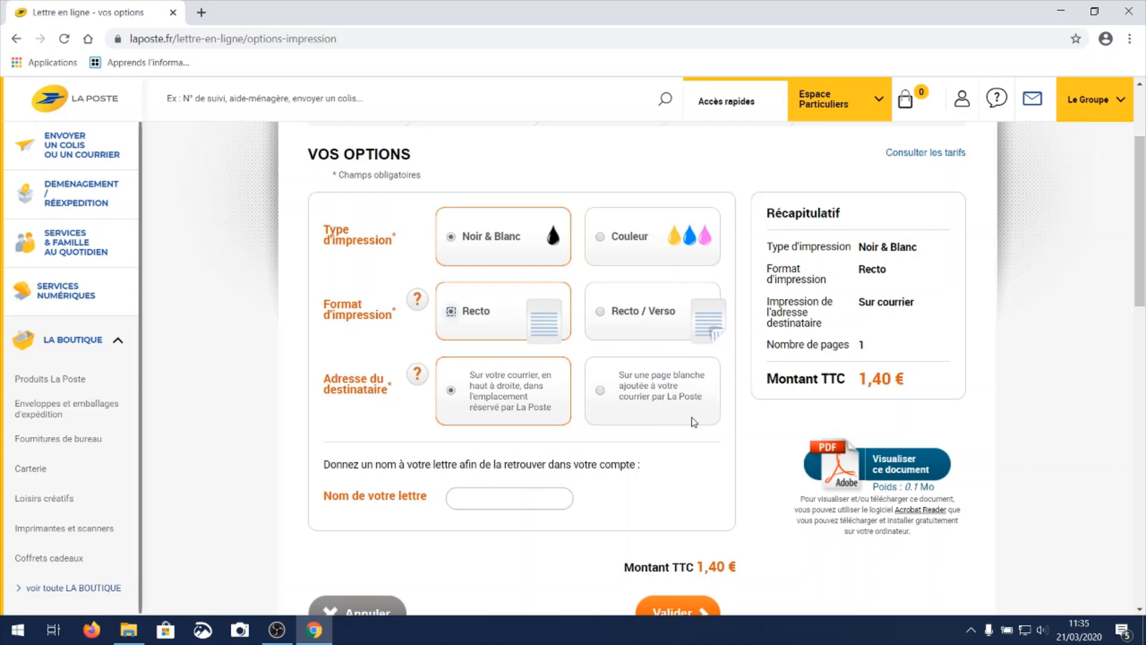
Download the PDF preview of the letter, open it to check the layout, and close it.
scroll(693, 421, "down", 1)
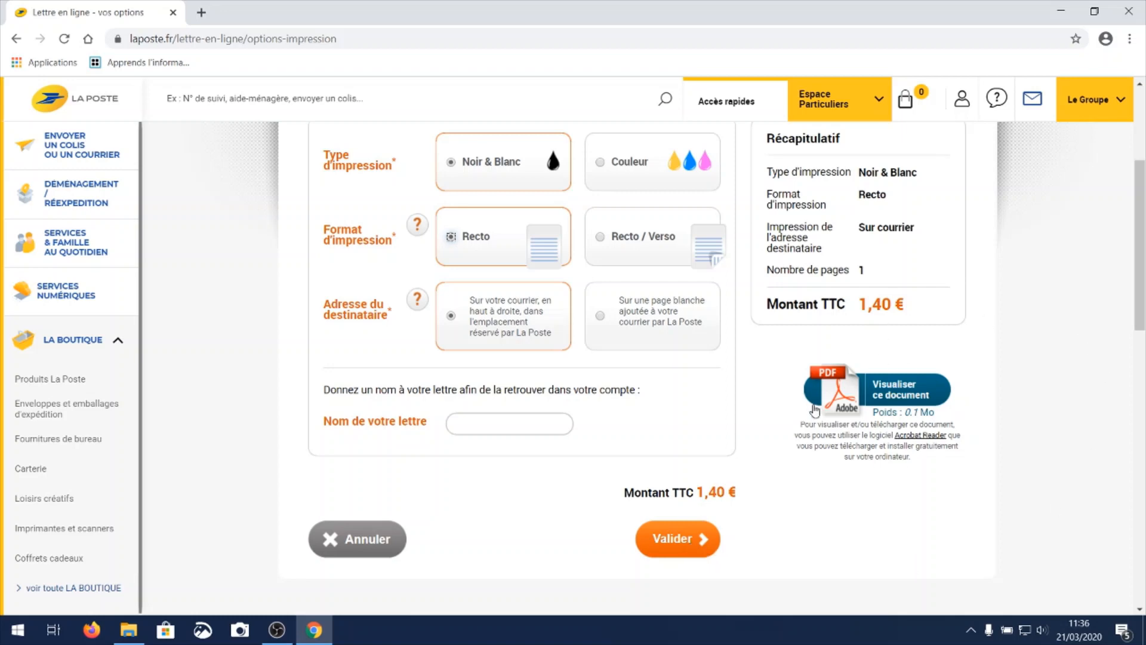
left_click(889, 396)
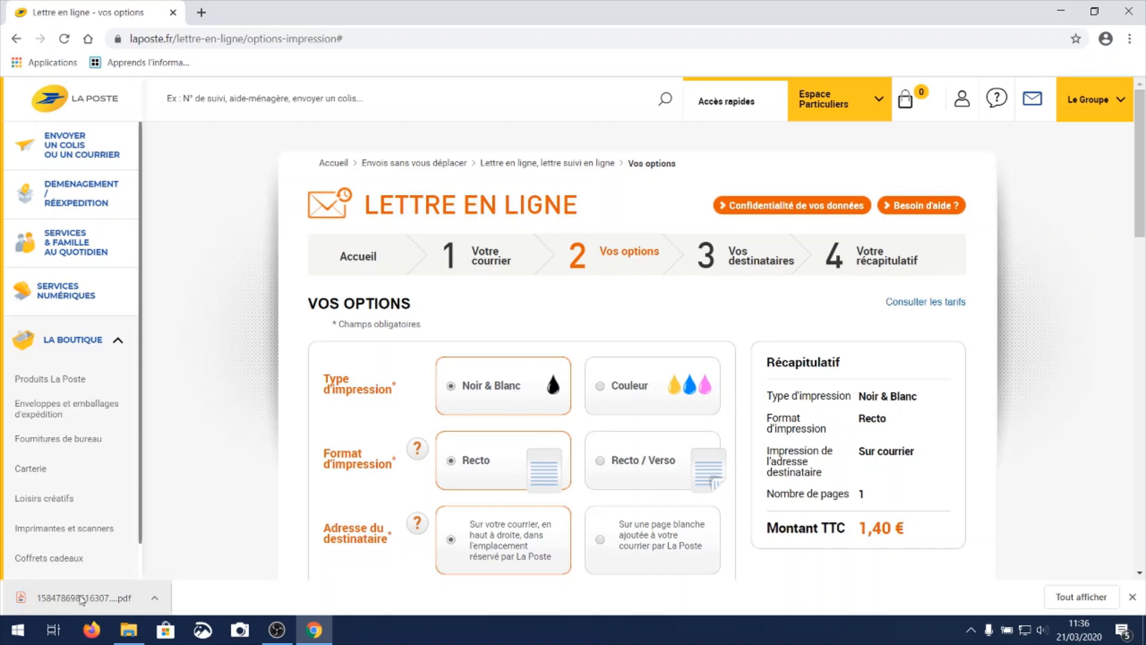
left_click(73, 600)
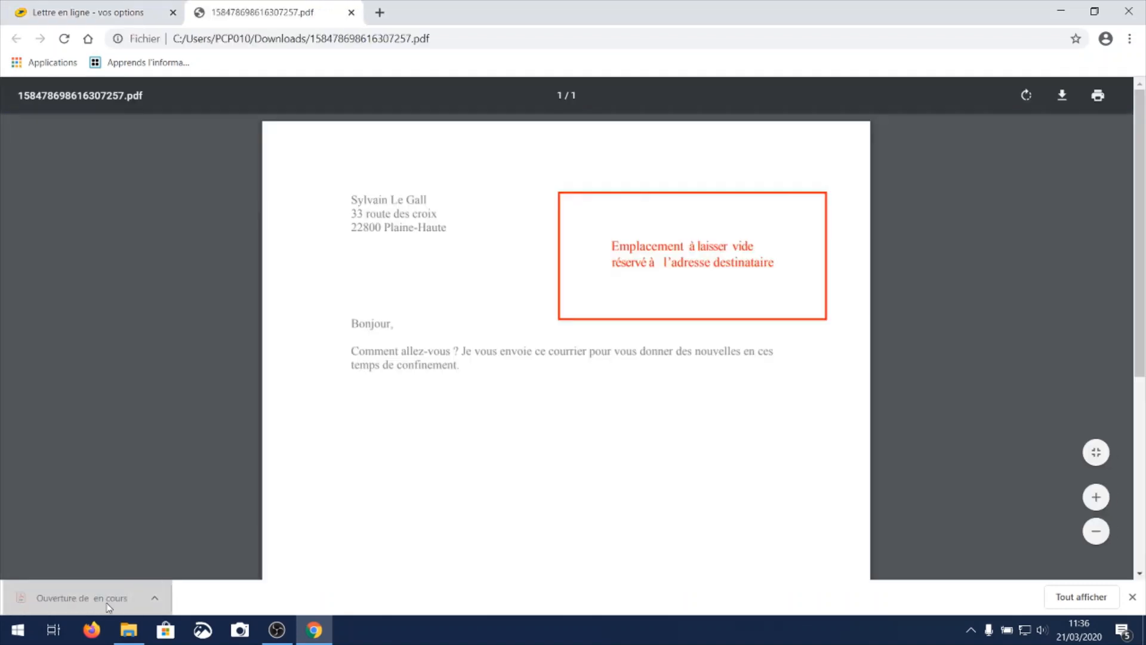
scroll(503, 257, "down", 10)
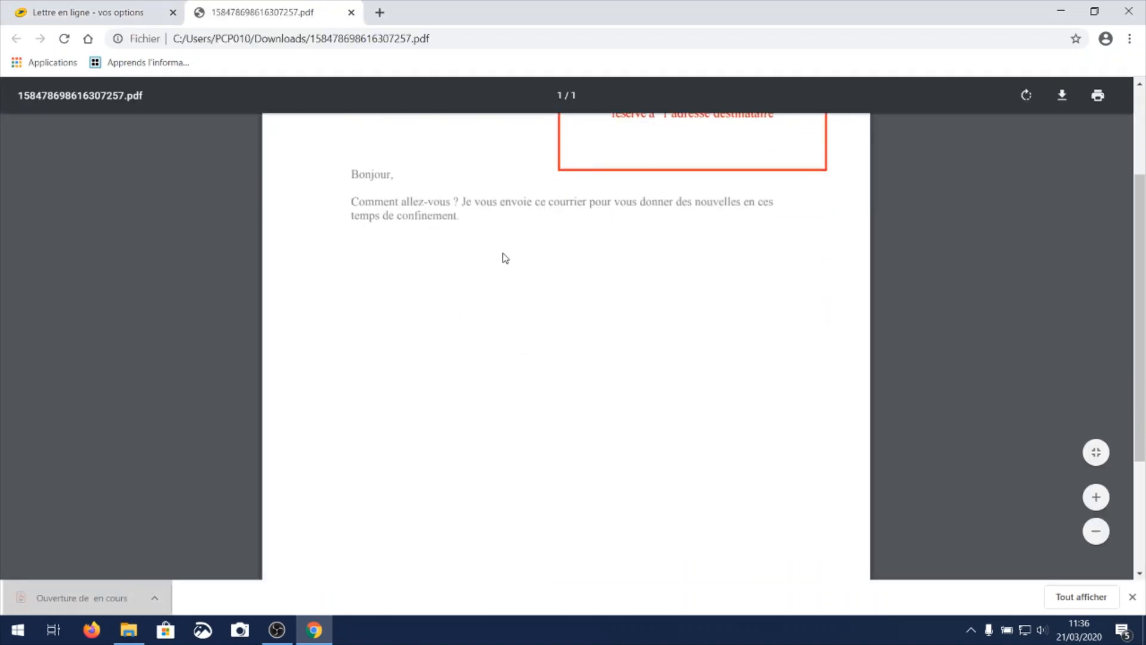
scroll(503, 261, "up", 10)
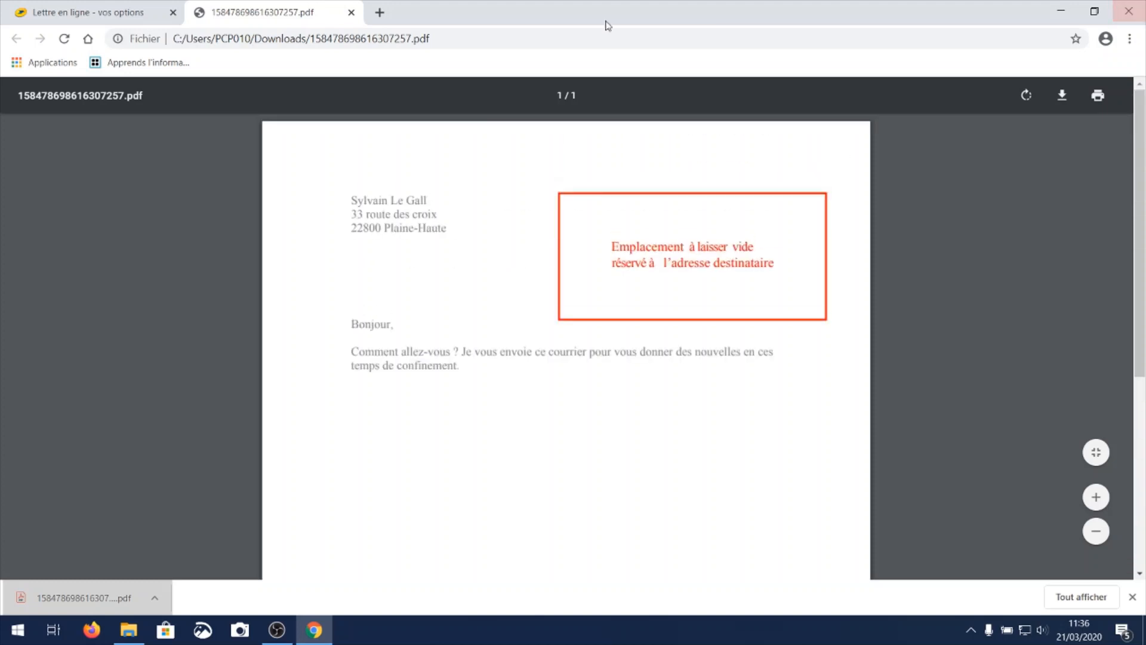
left_click(352, 12)
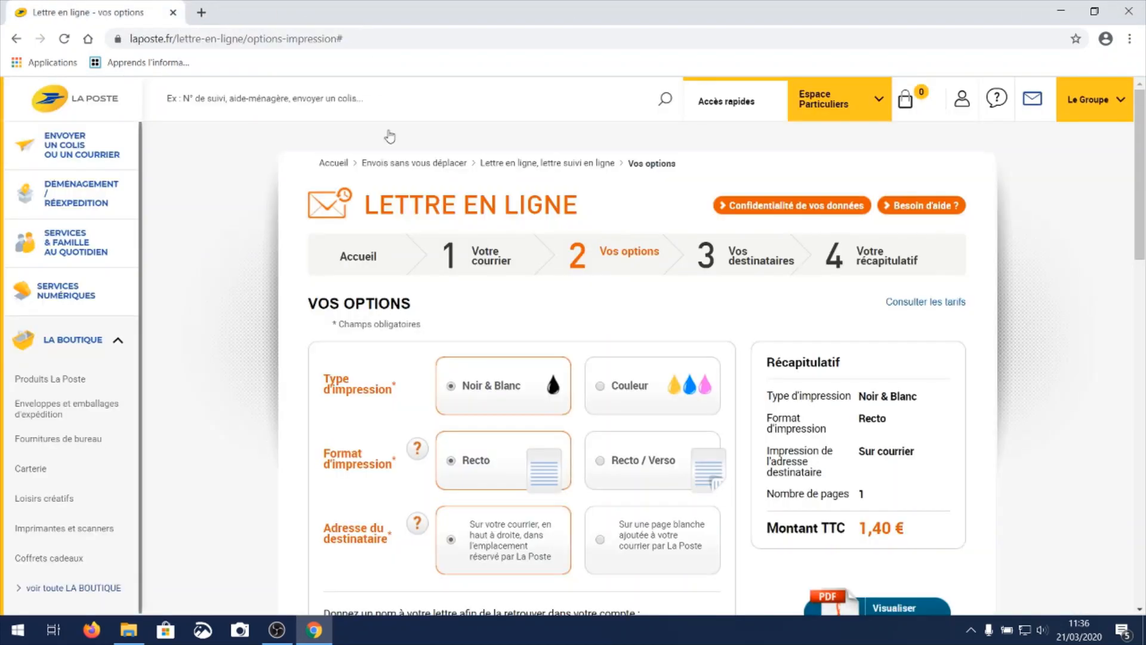
Validate the print options without naming the letter and continue to the recipients stage.
scroll(622, 528, "down", 5)
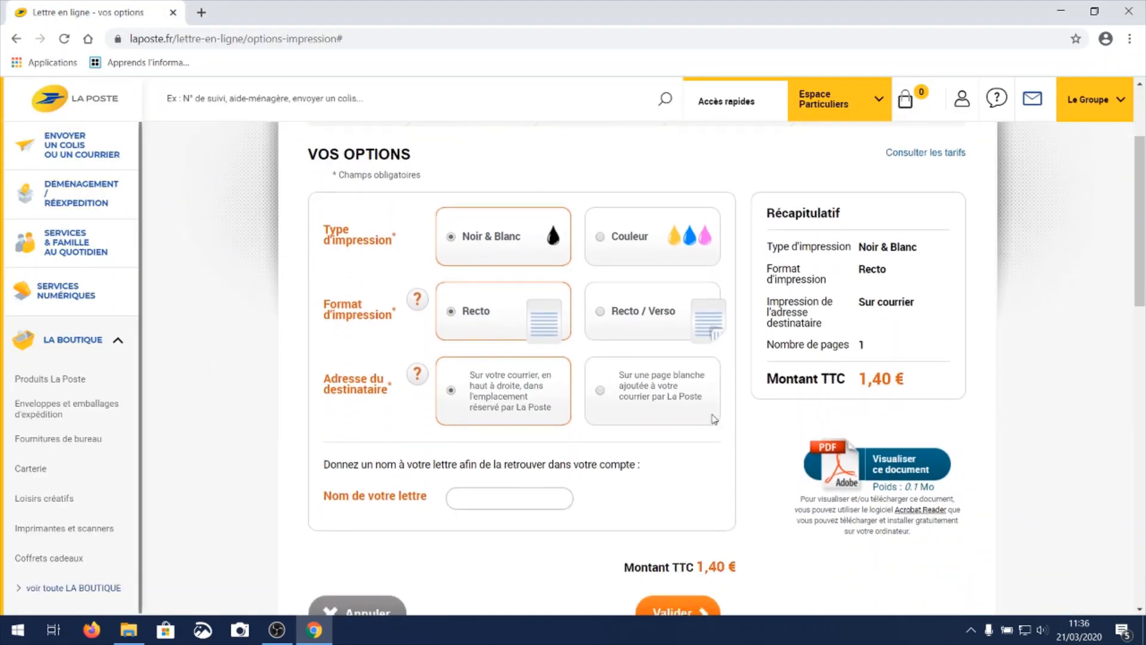
left_click(680, 466)
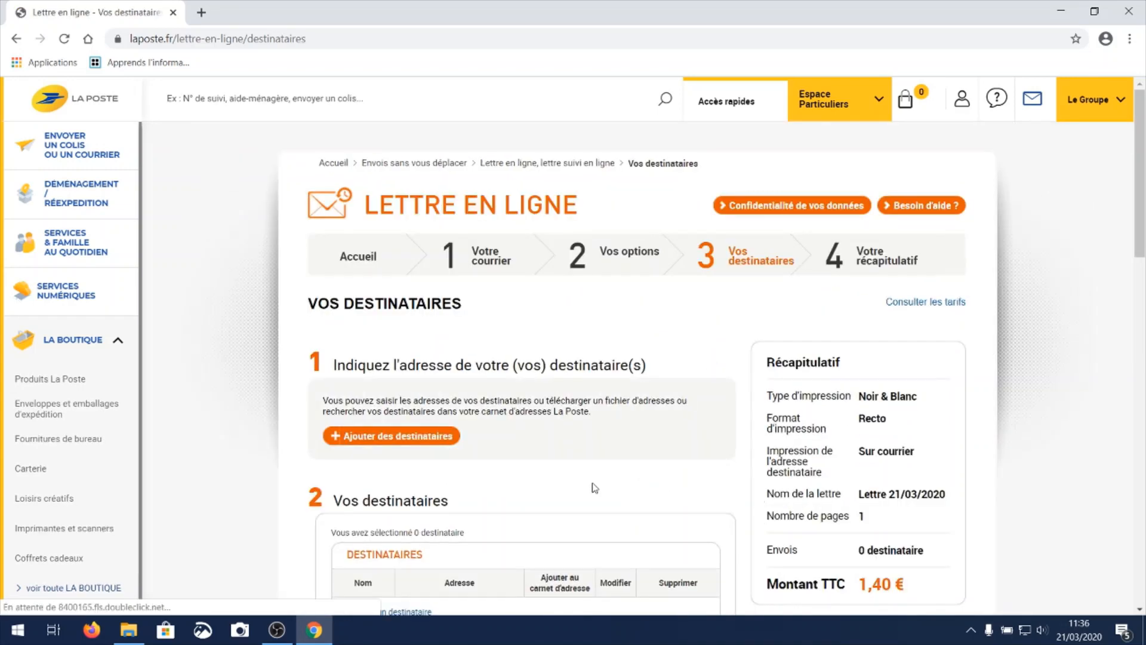
scroll(594, 487, "down", 1)
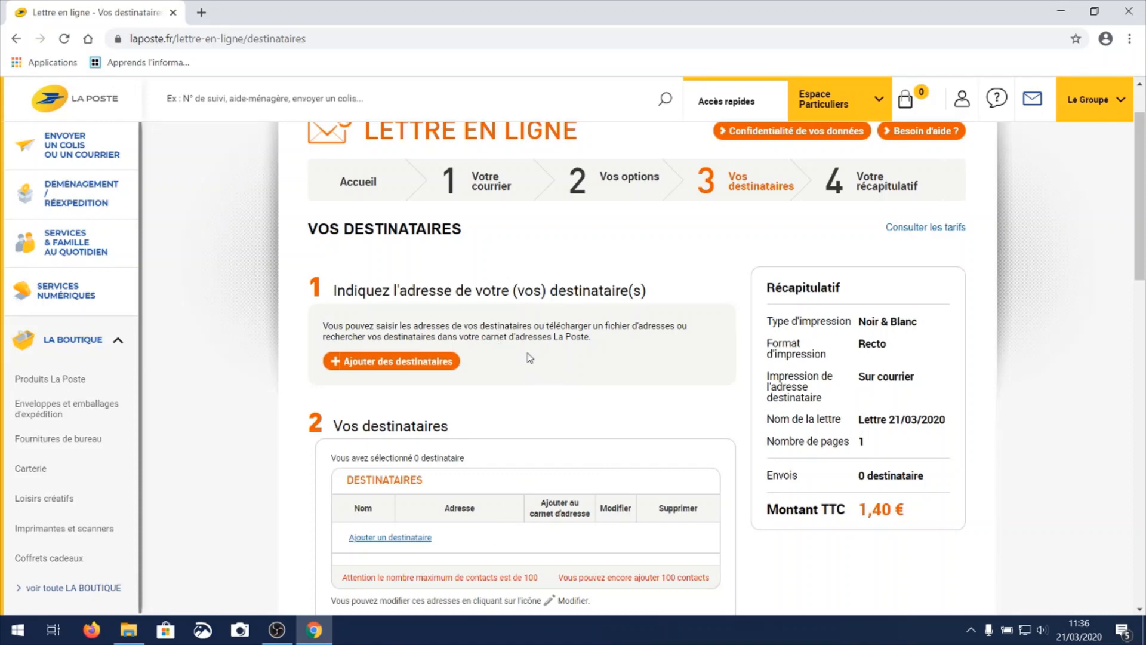
Start adding a recipient of type Particulier with the civility M. and enter the recipient's last and first name.
left_click(409, 362)
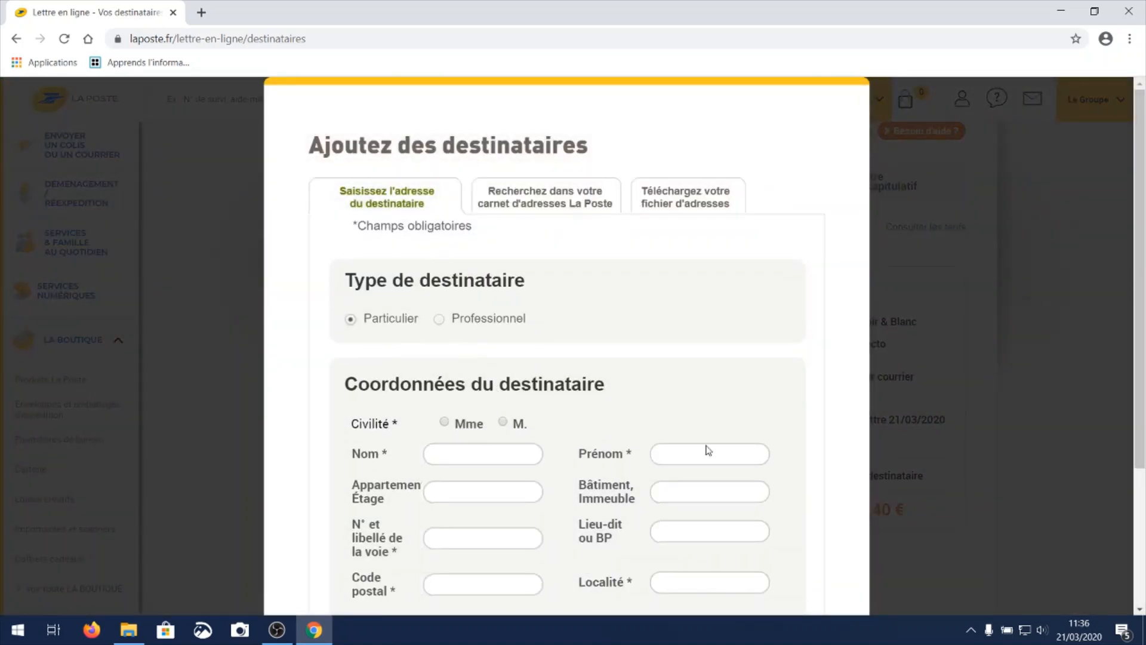
scroll(673, 376, "down", 1)
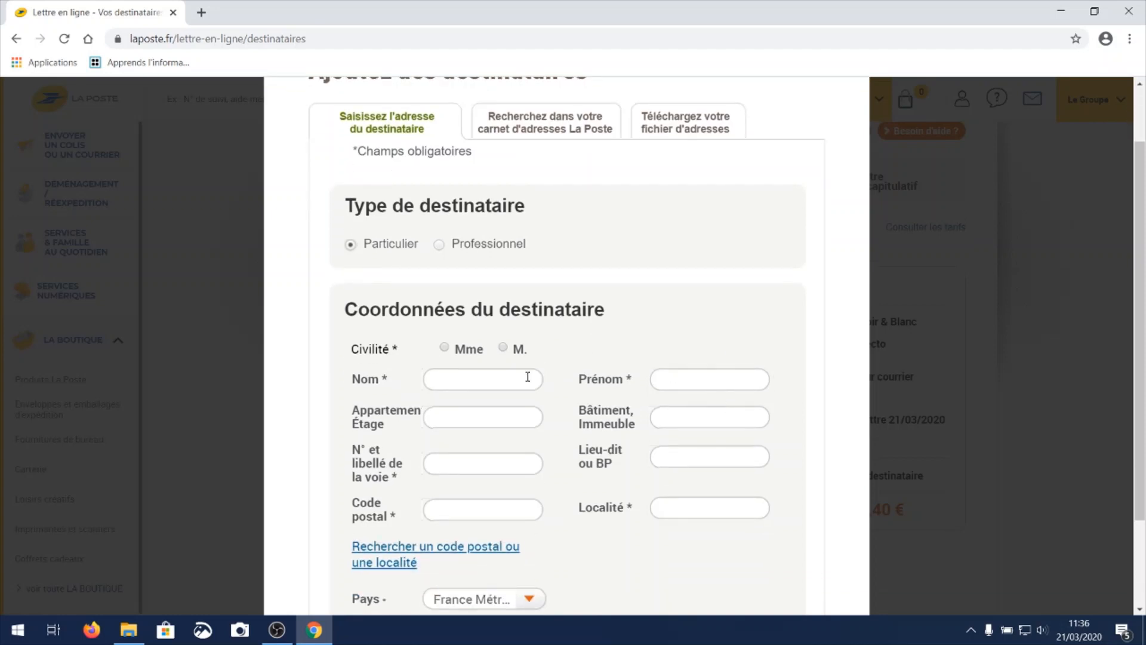
left_click(504, 350)
left_click(510, 377)
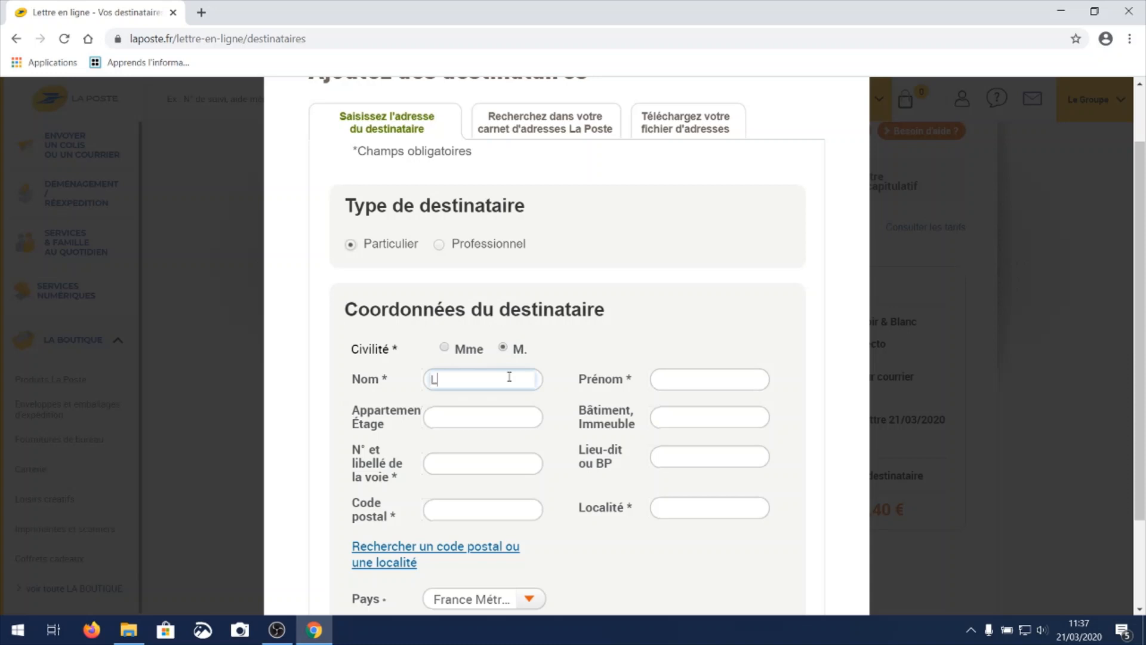
type("Le Gall")
key("Tab")
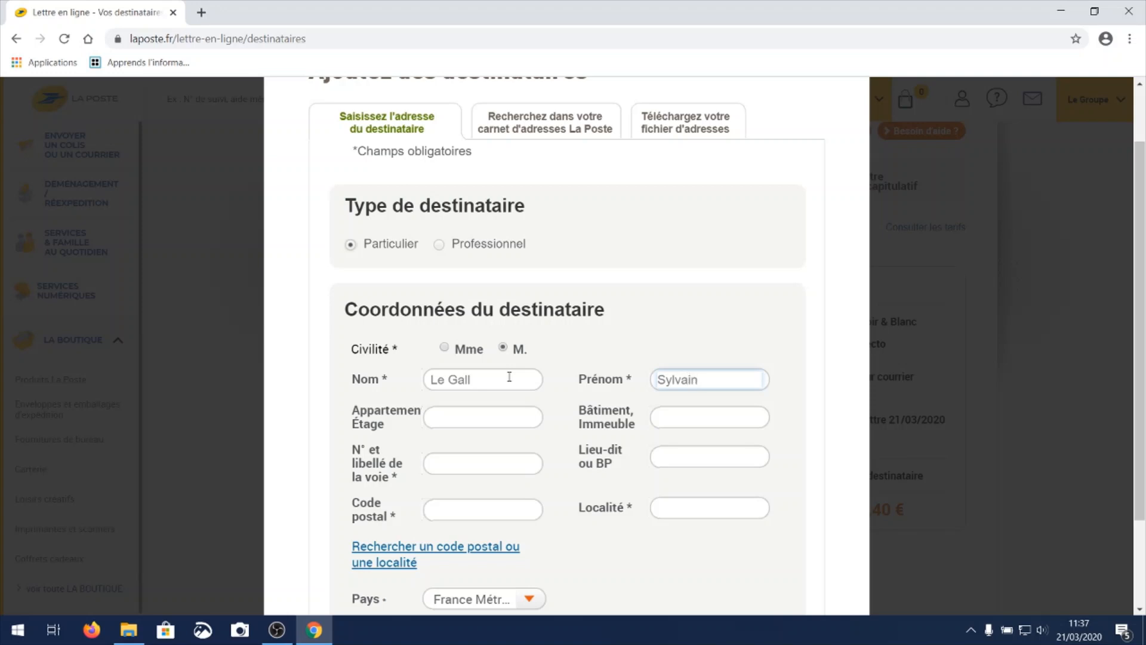
Fill in the recipient's street address, postal code and locality, keeping France Métropolitaine as the country.
left_click(479, 471)
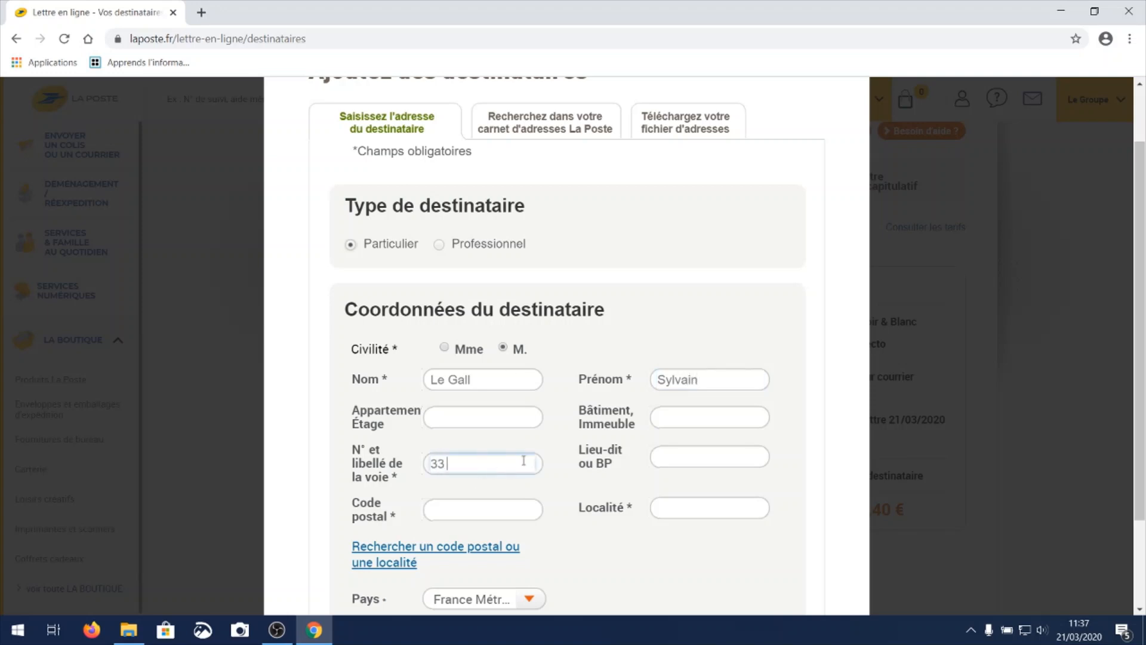
left_click(509, 510)
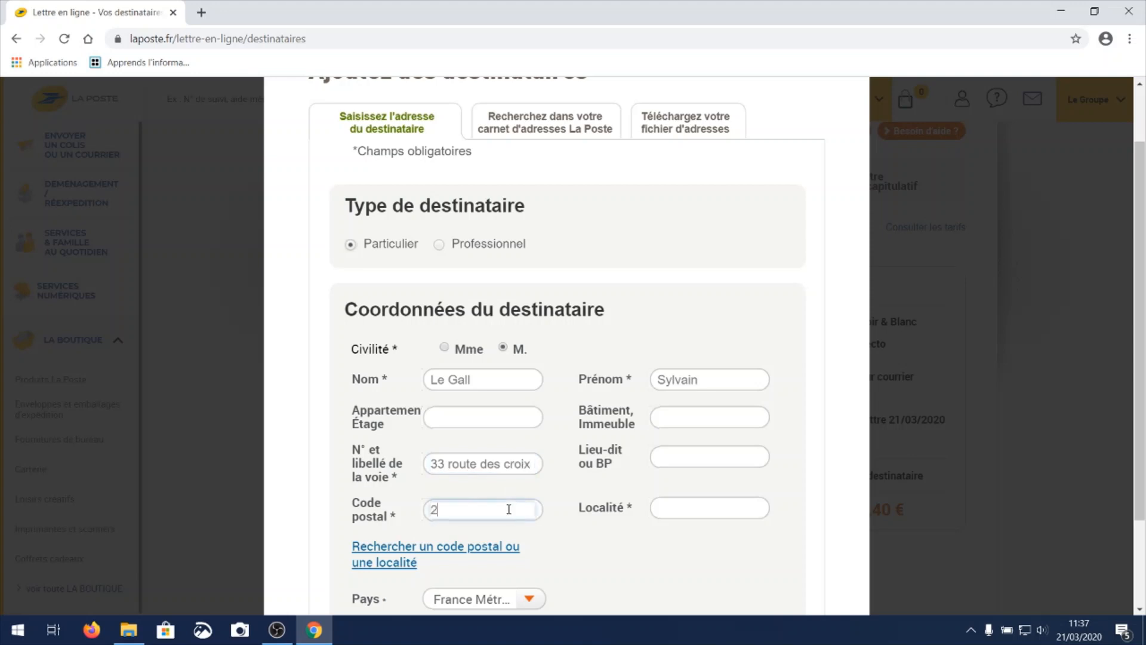
type("22800")
key("Tab")
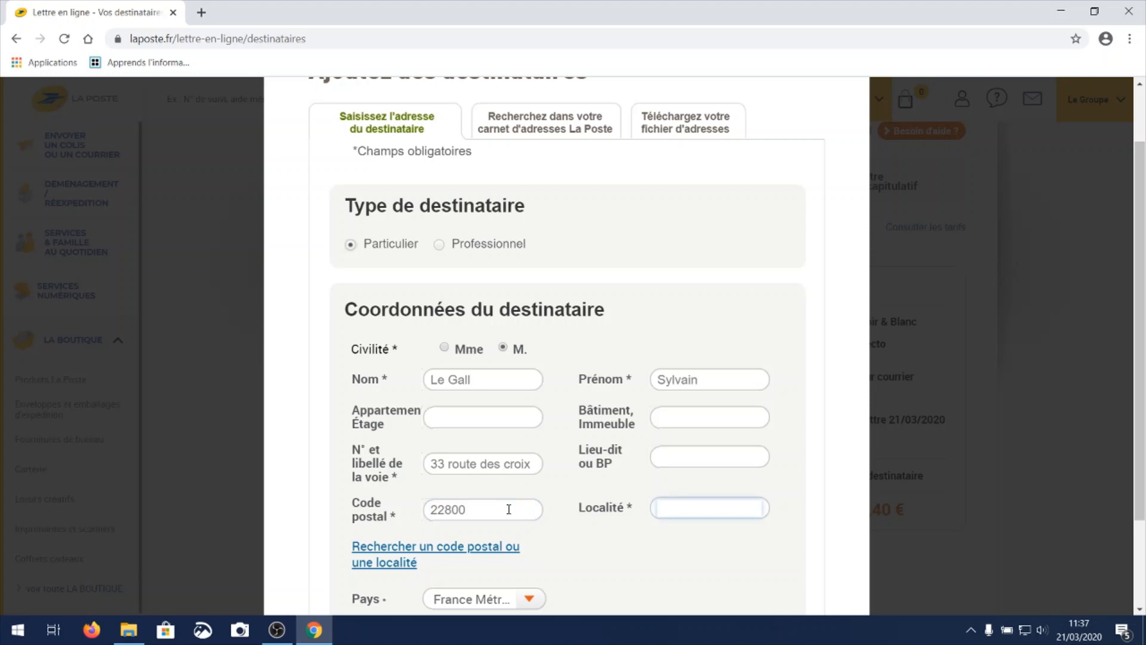
type("Plaine-haute")
scroll(591, 499, "down", 1)
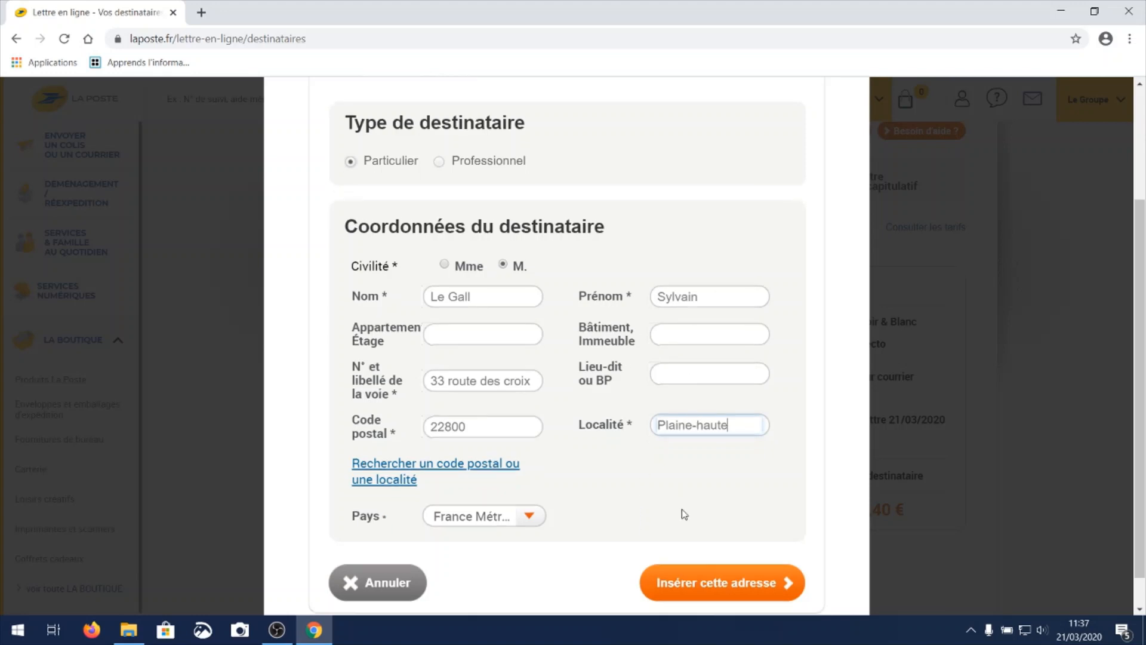
scroll(681, 514, "down", 2)
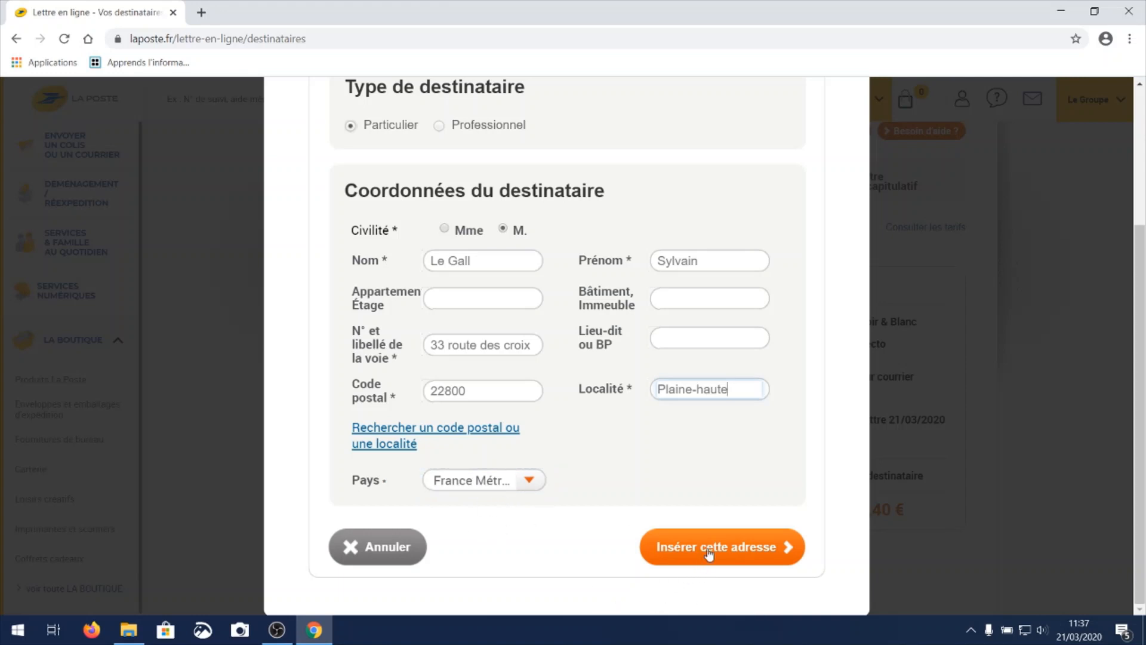
Open and close the postal code search page, and insert the recipient's address in its proposed standardised form.
left_click(474, 435)
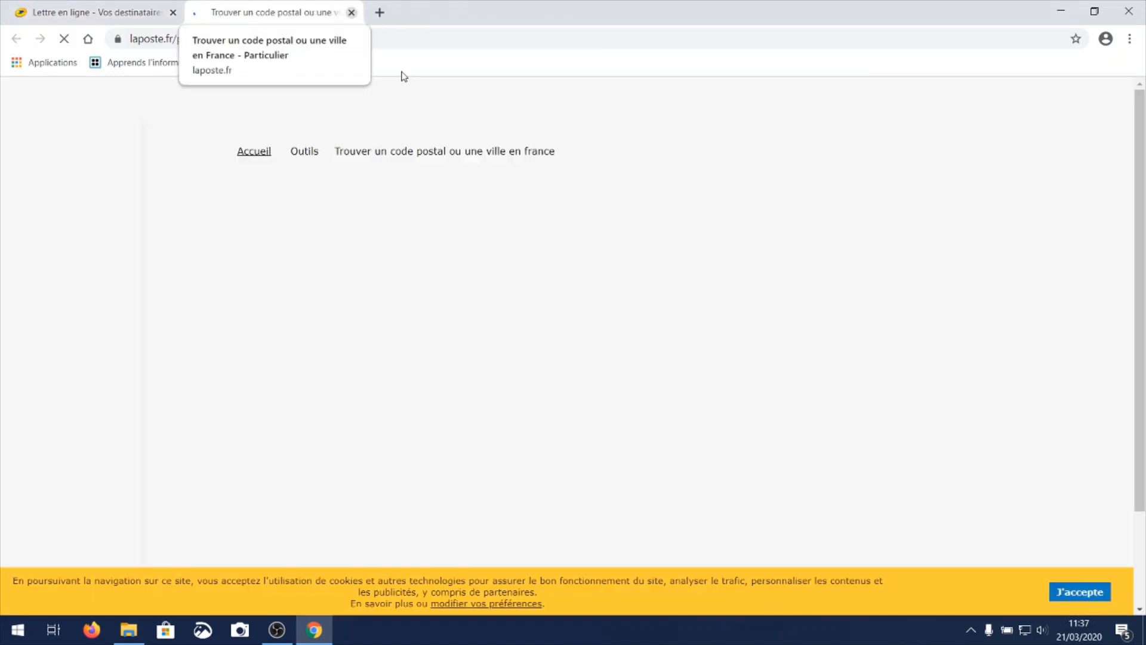
left_click(352, 13)
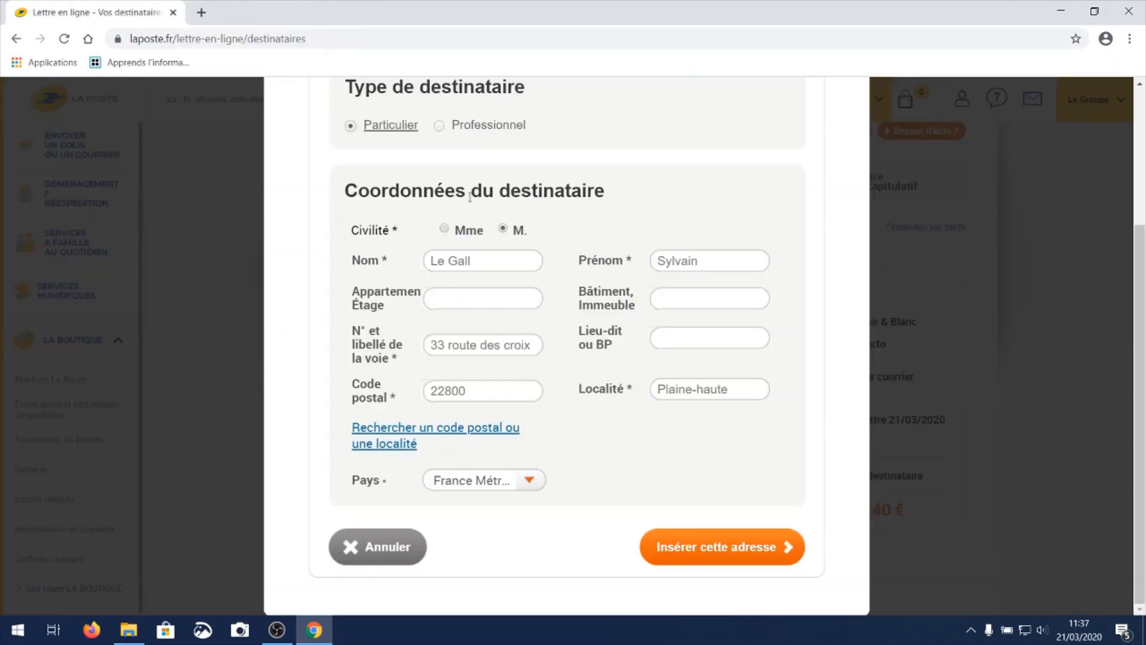
left_click(707, 552)
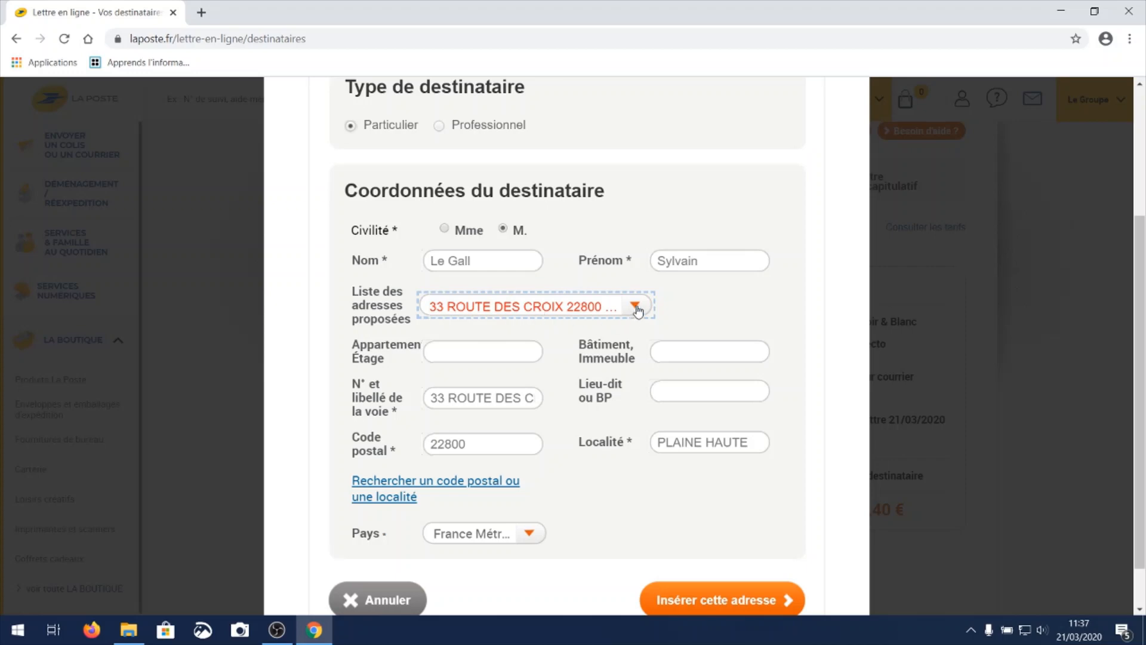
left_click(727, 598)
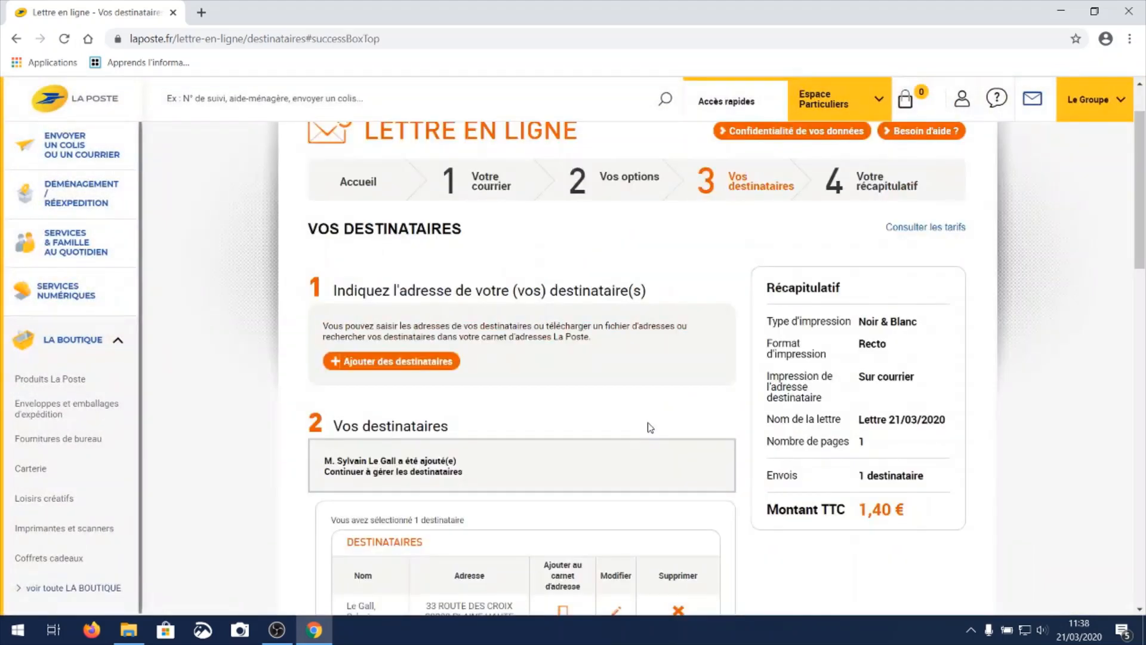
Check the recipient list with its edit and delete options and validate it to continue to the summary stage.
scroll(574, 464, "down", 1)
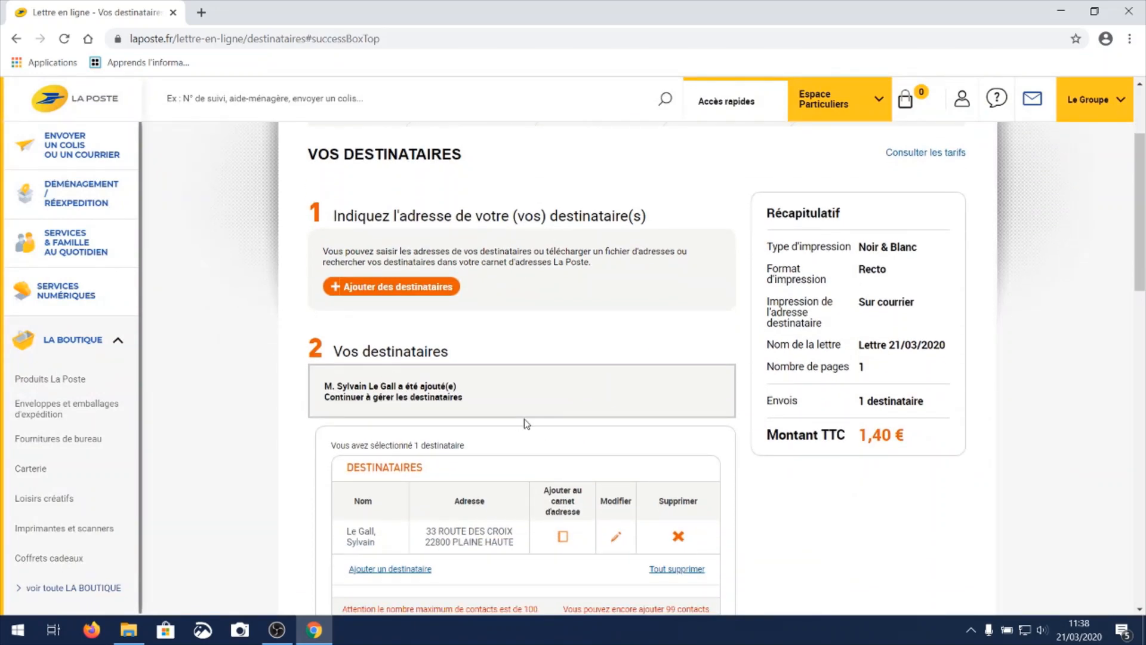
scroll(554, 453, "down", 1)
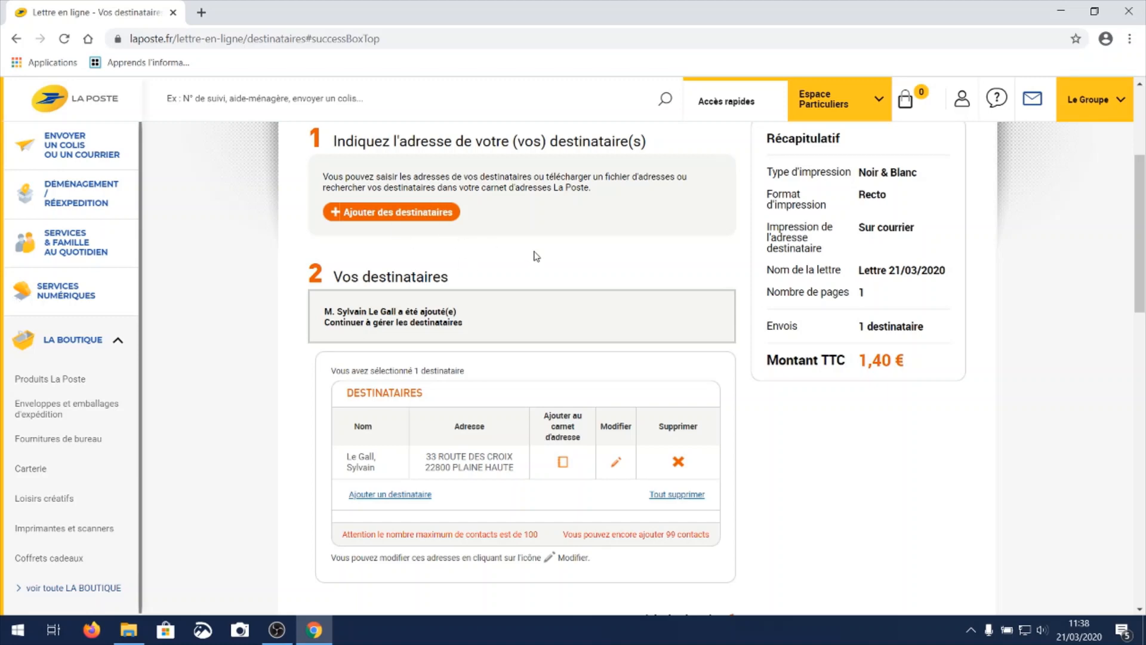
scroll(536, 255, "down", 1)
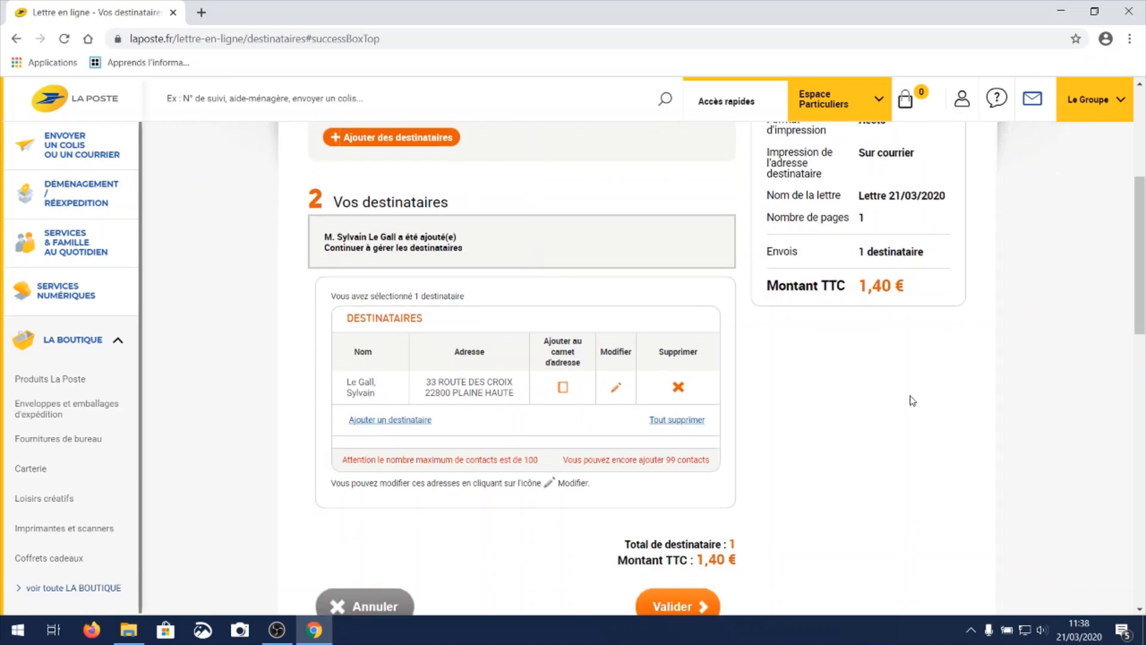
scroll(908, 397, "down", 1)
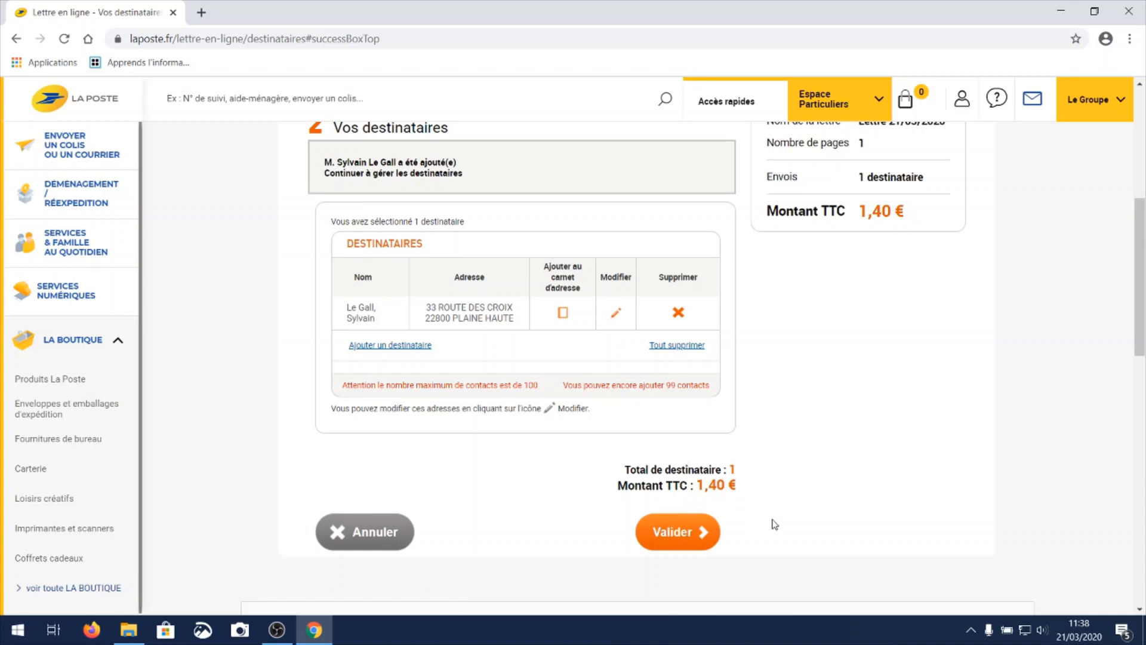
left_click(681, 537)
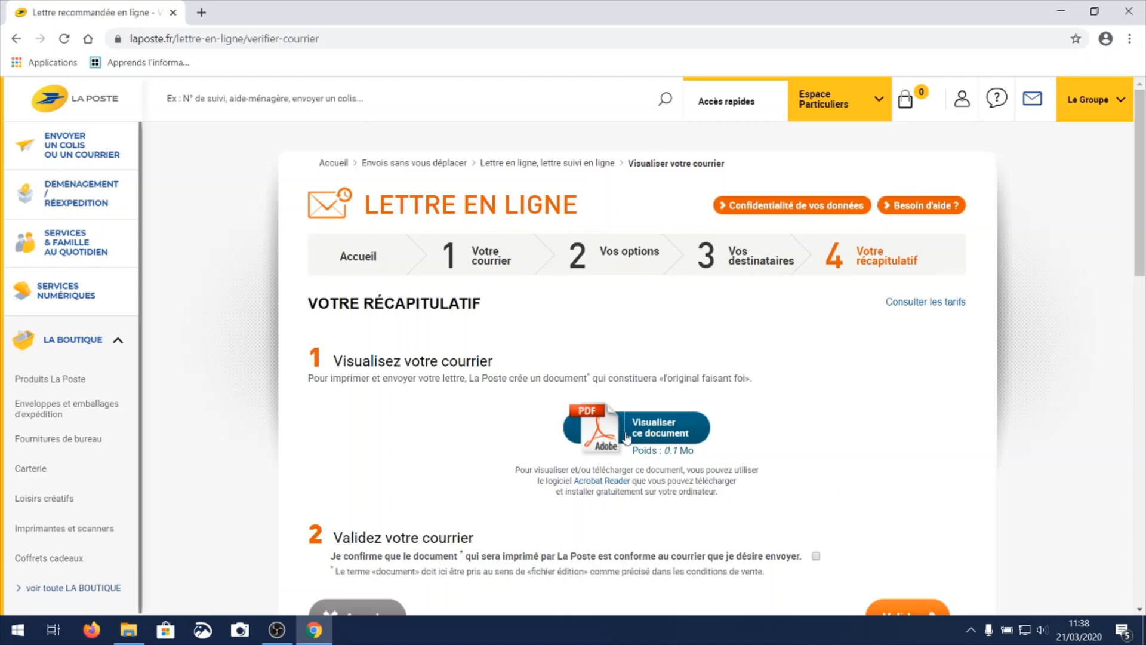
Download the PDF of the letter from the summary stage, look through it, and close it.
left_click(667, 434)
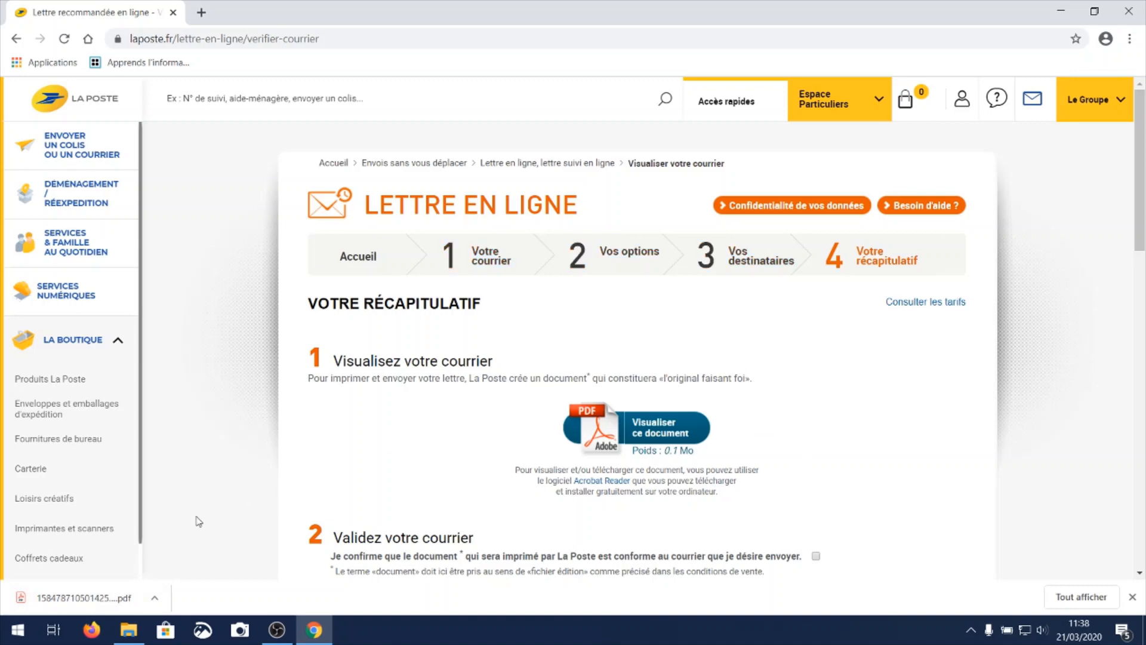
left_click(83, 602)
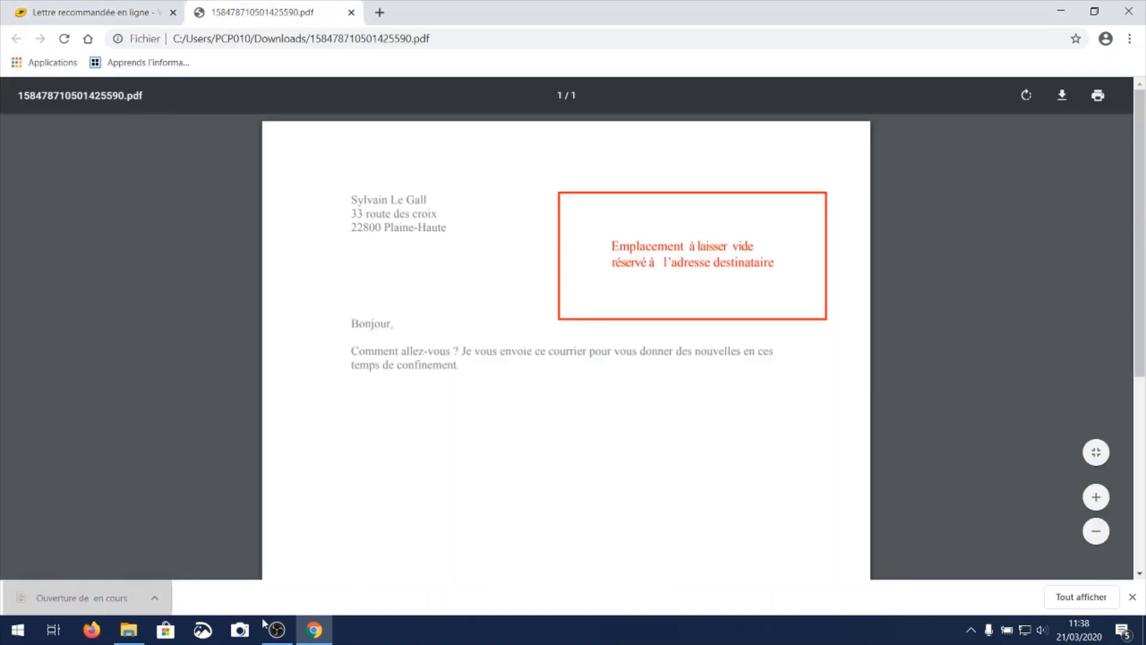
scroll(618, 386, "down", 5)
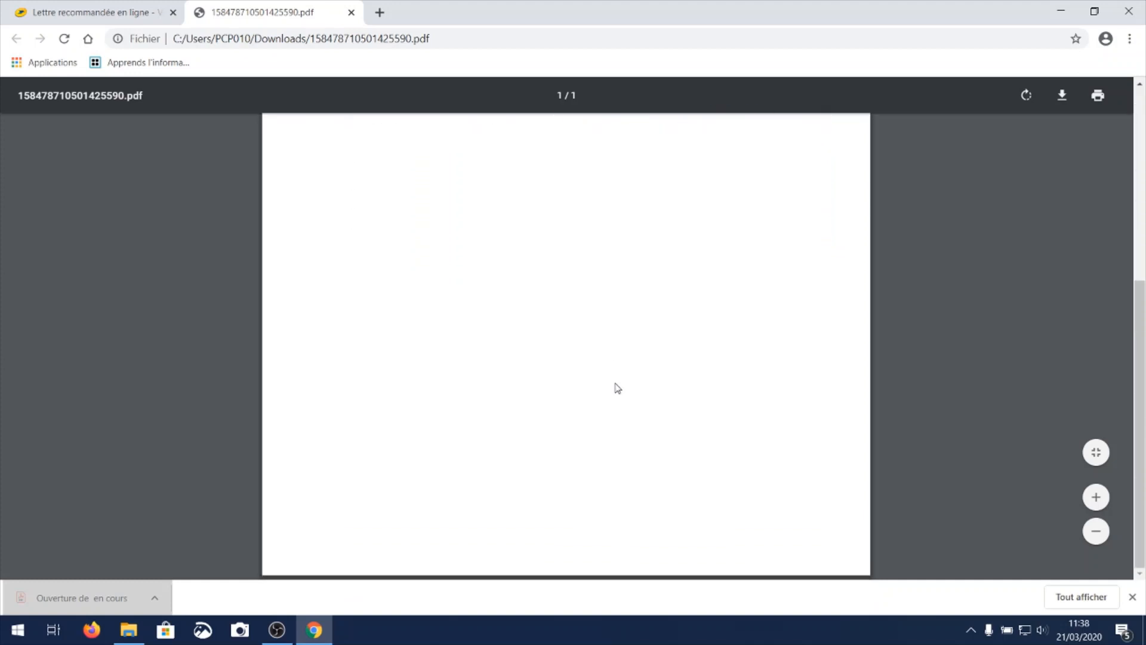
scroll(618, 386, "up", 5)
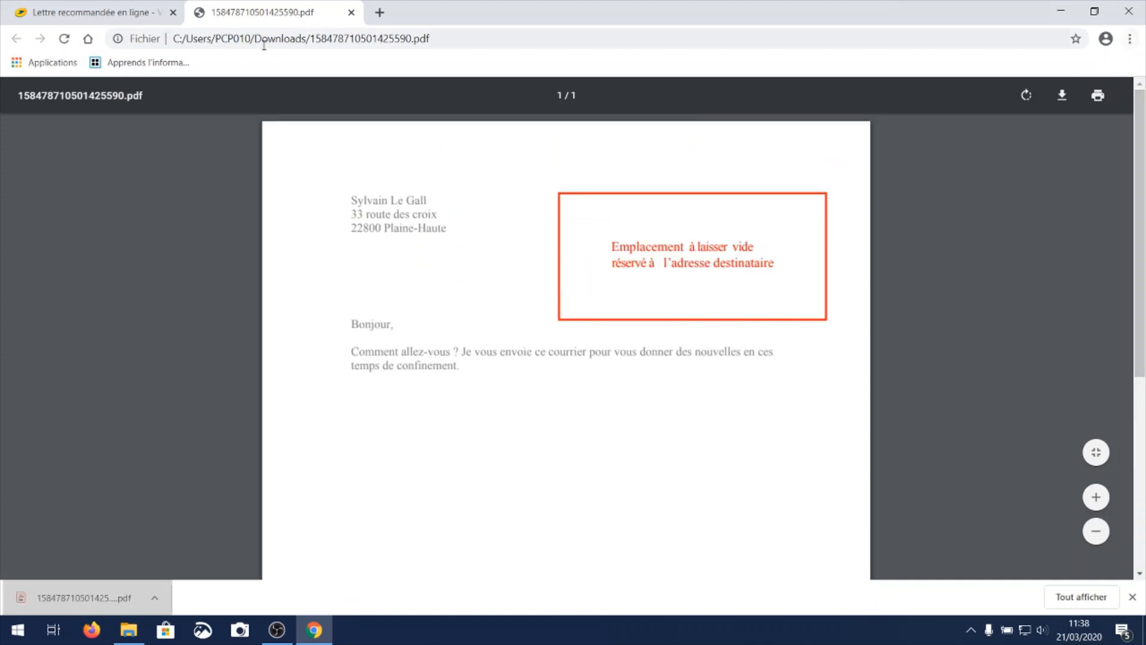
left_click(351, 13)
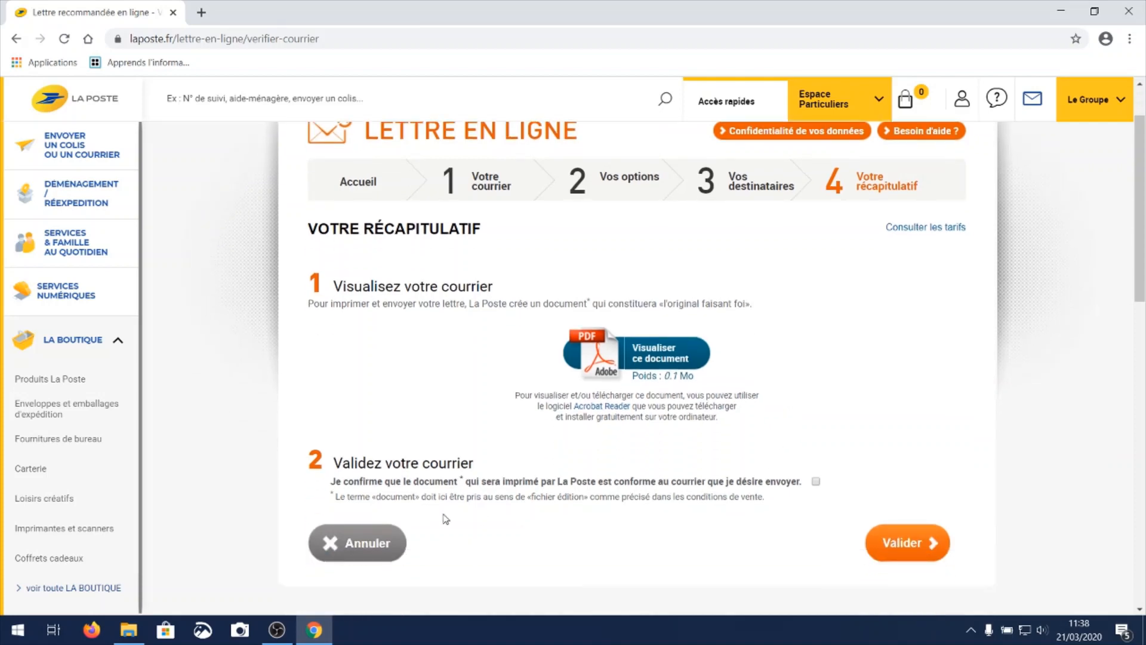
Confirm that the document conforms to the letter, validate the summary stage, and add the letter to the cart.
left_click(816, 481)
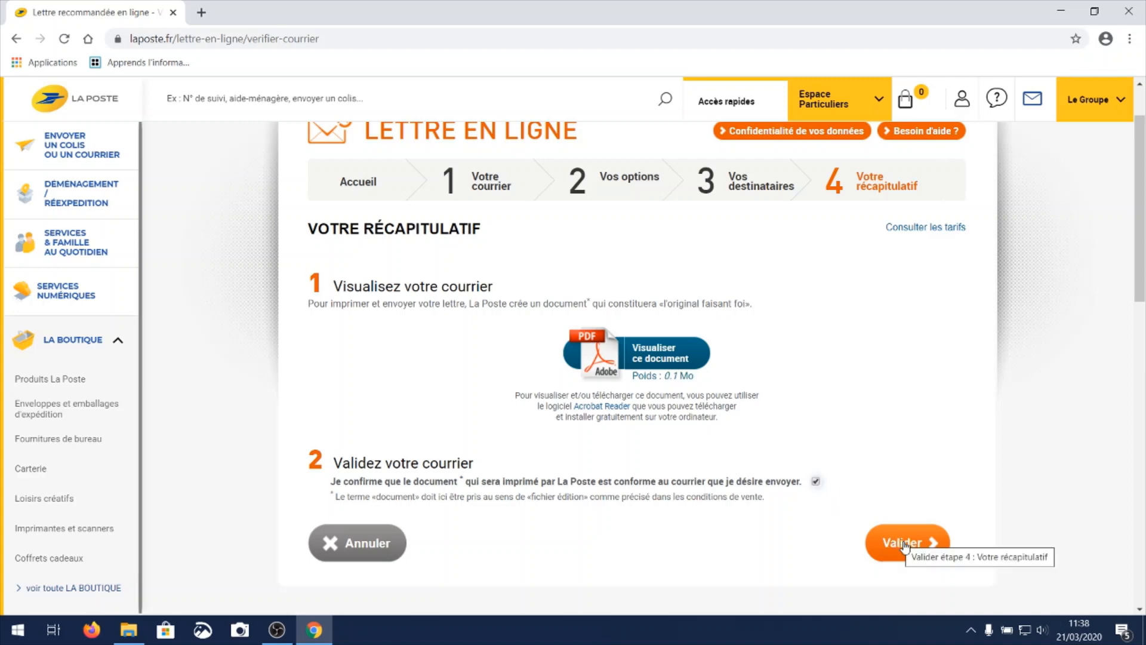
left_click(905, 544)
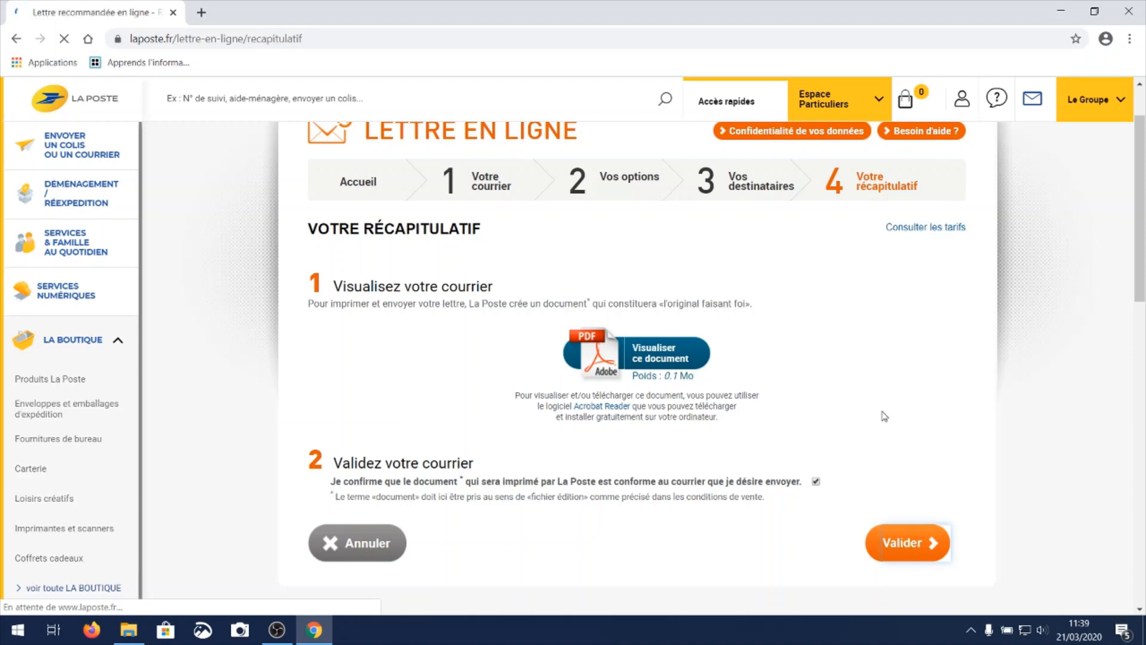
scroll(827, 416, "down", 1)
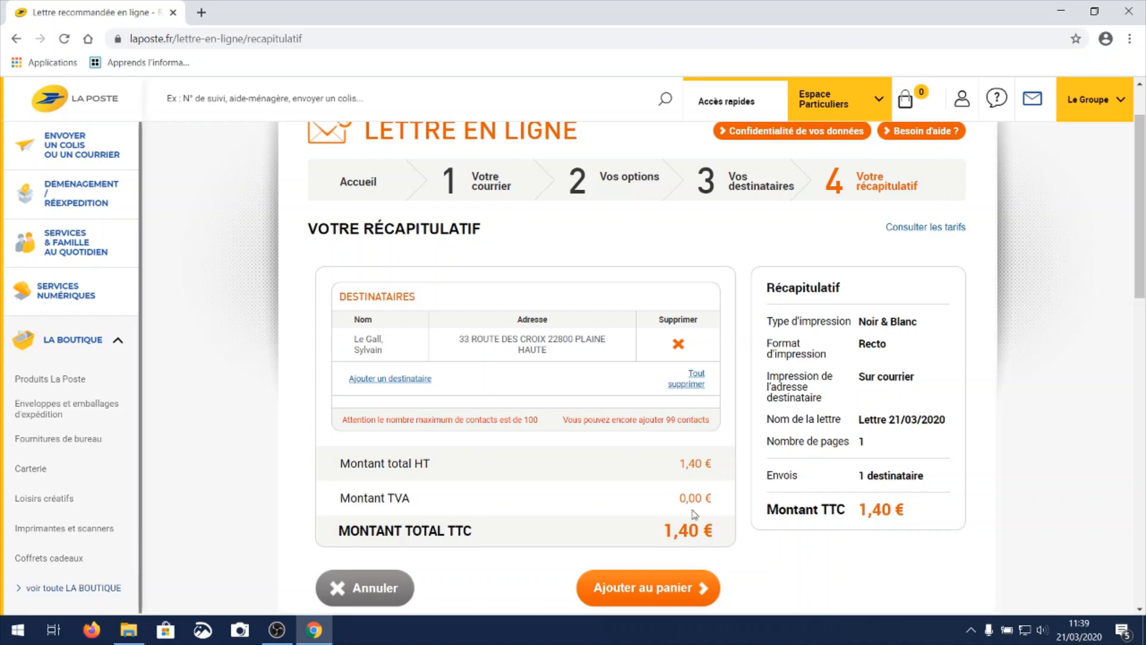
scroll(468, 464, "down", 1)
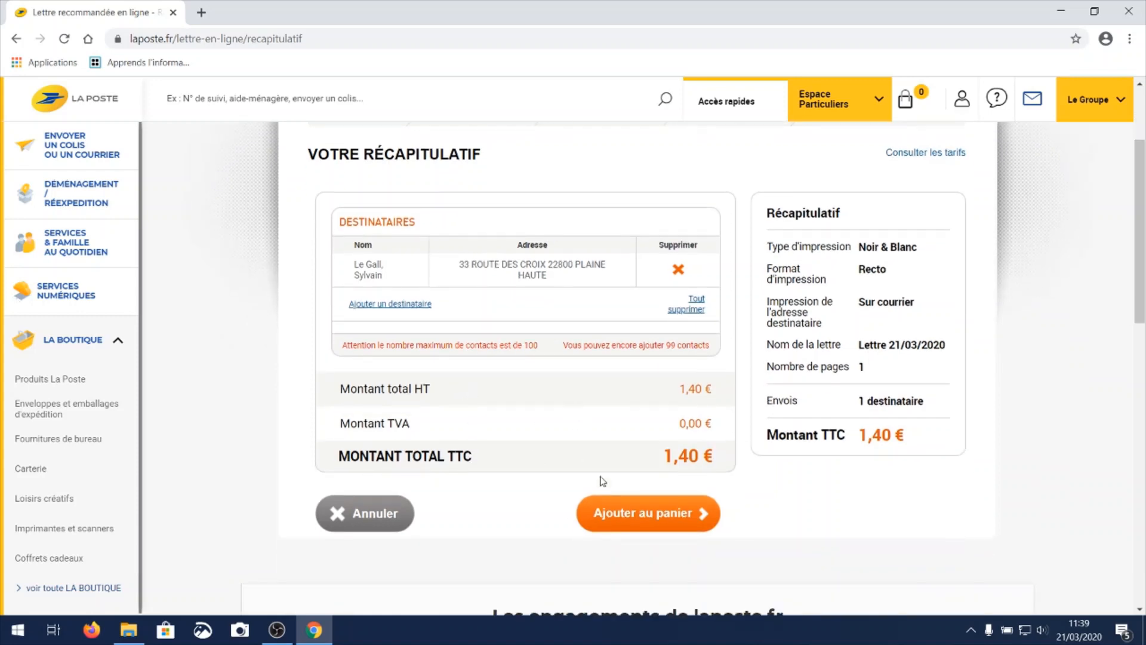
left_click(672, 520)
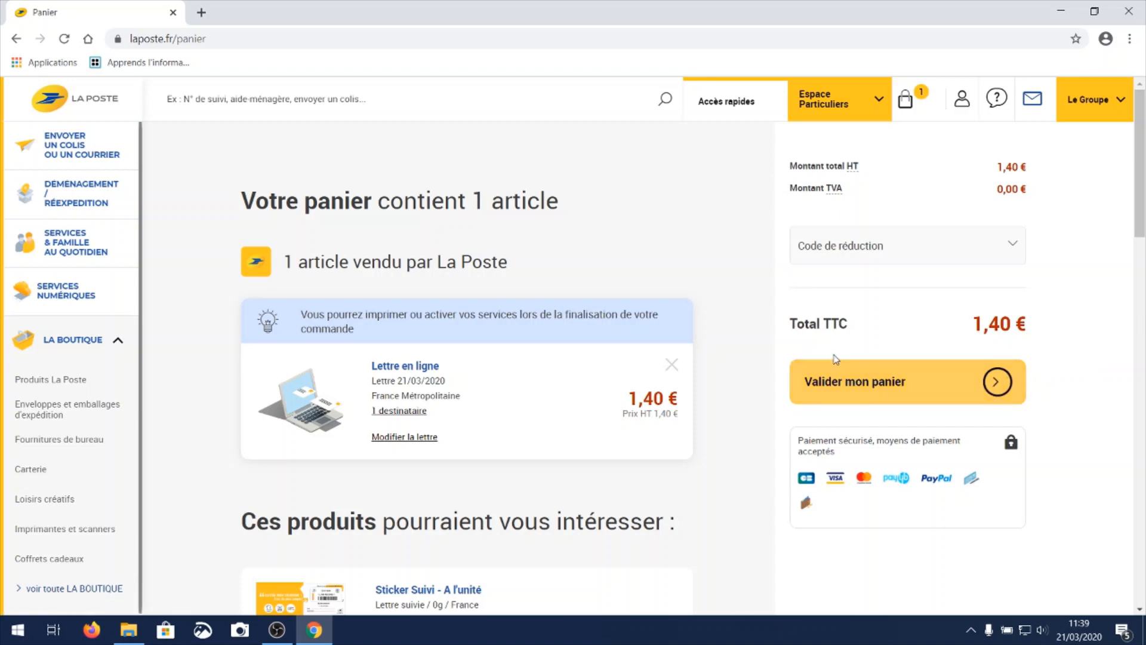
Validate the cart and continue to creating a La Poste account with the sender's e-mail address.
left_click(852, 387)
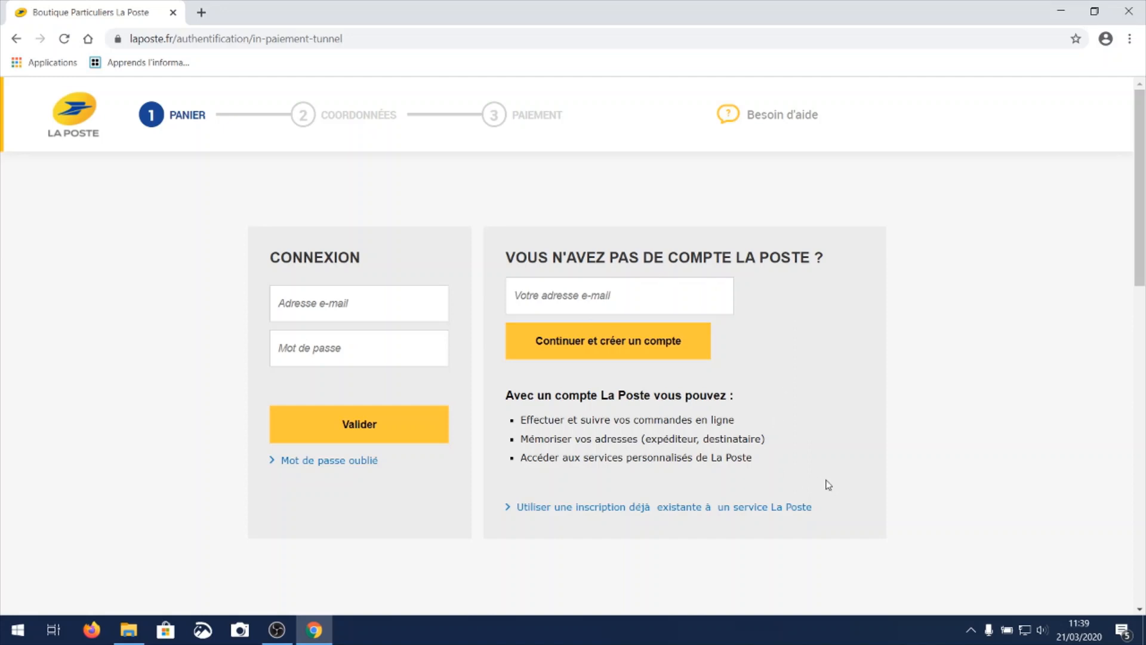
left_click(629, 295)
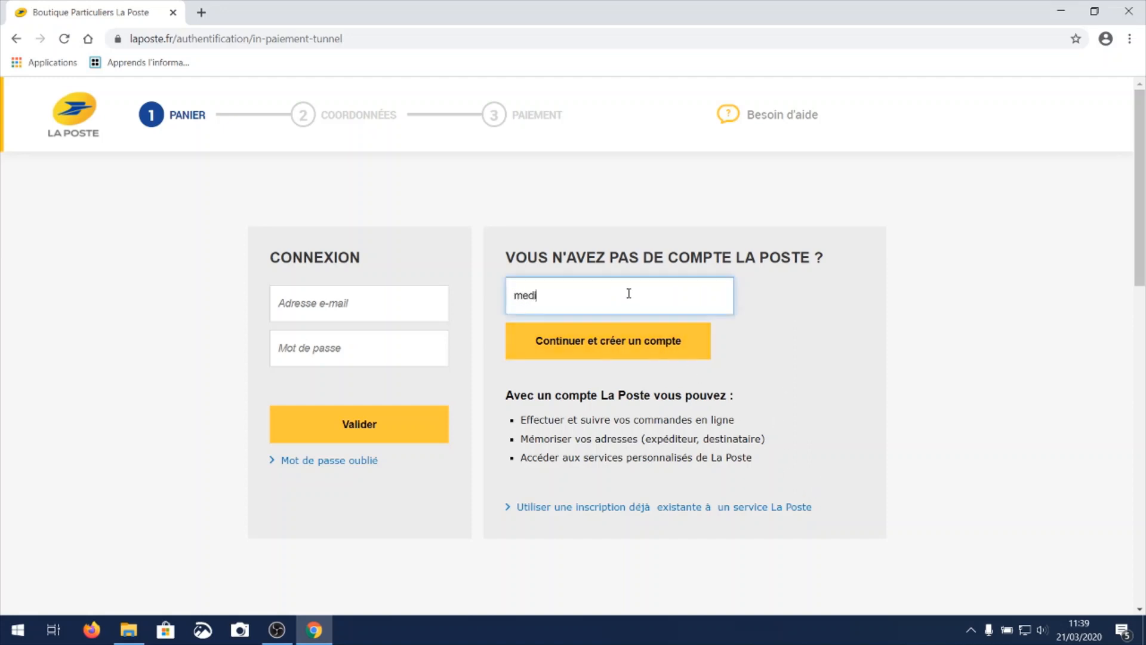
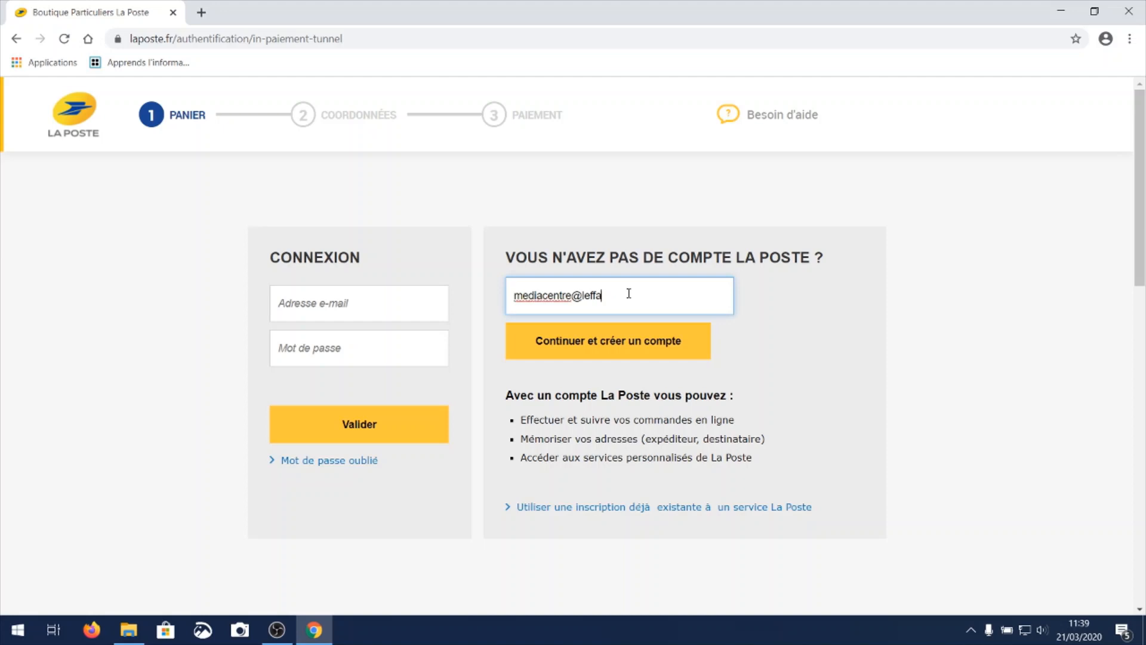
left_click(625, 345)
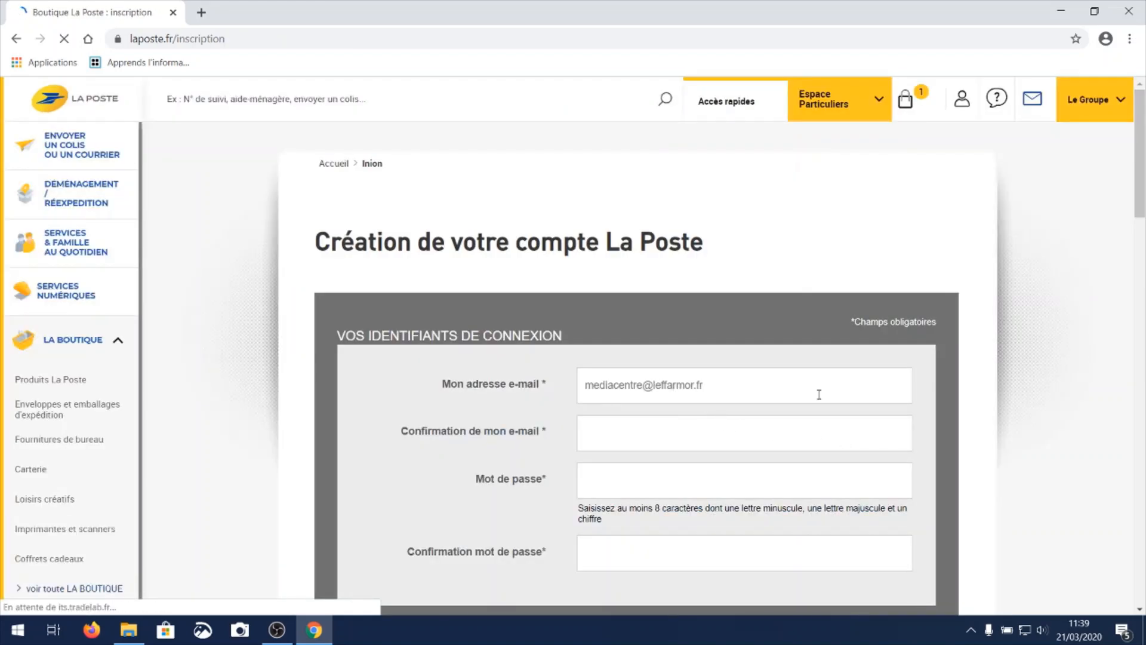
Confirm the account e-mail address, then enter the account password and its confirmation in the login details.
scroll(819, 395, "down", 1)
left_click(663, 365)
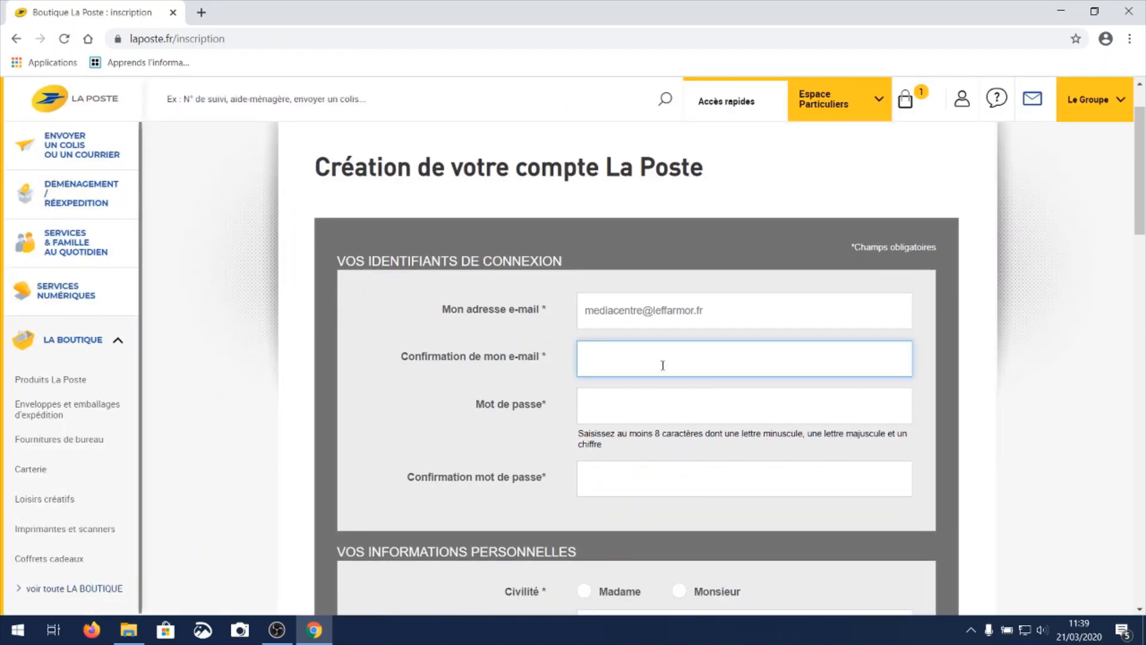
left_click(627, 408)
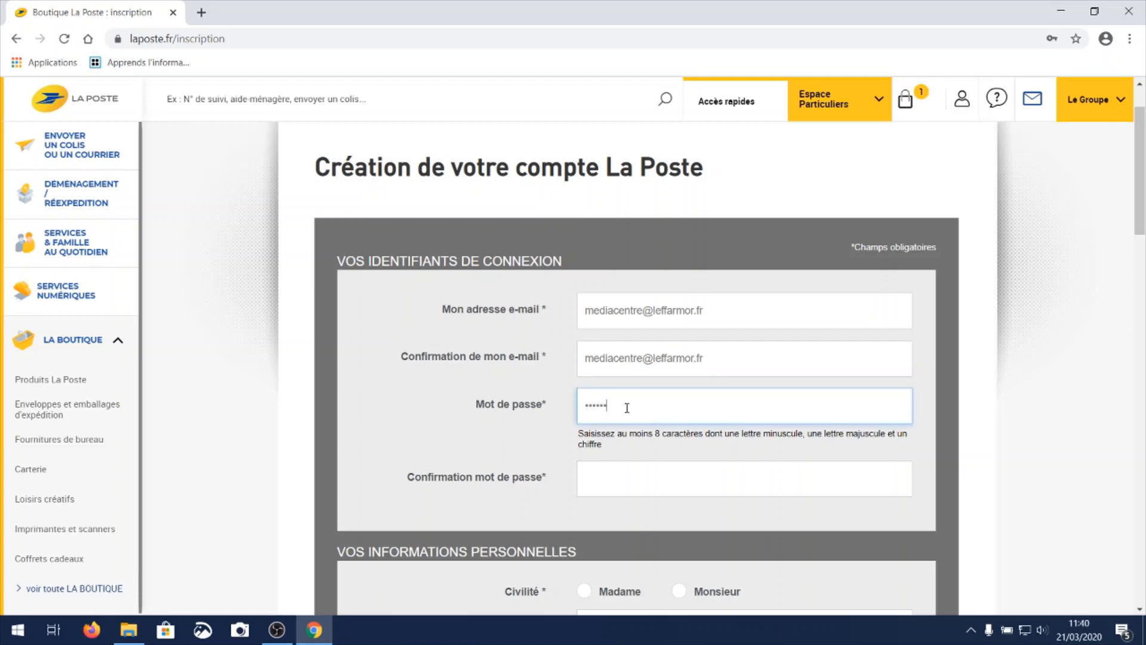
left_click(611, 487)
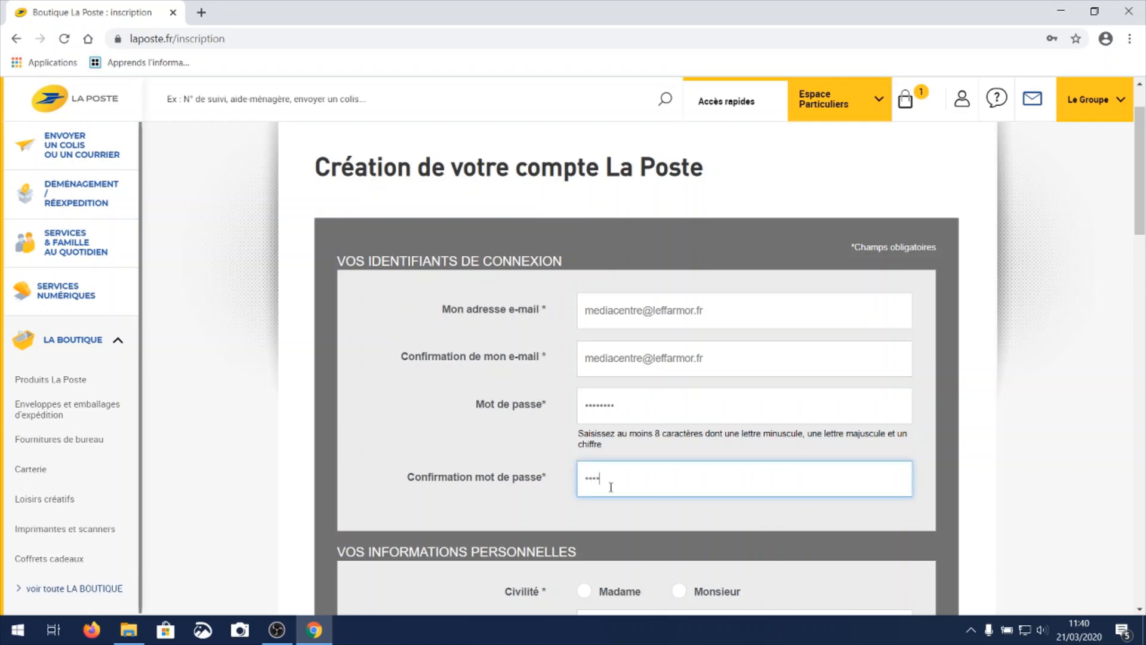
Set the title to Monsieur and enter the sender's last name and first name in the personal information.
scroll(611, 487, "down", 4)
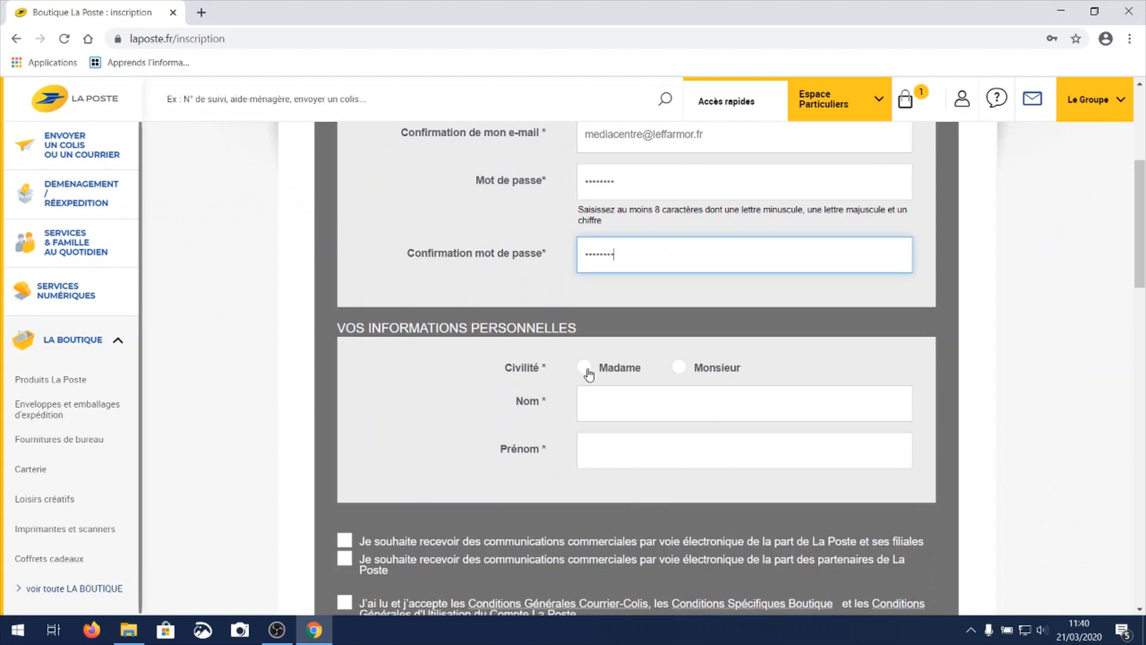
left_click(679, 367)
left_click(639, 407)
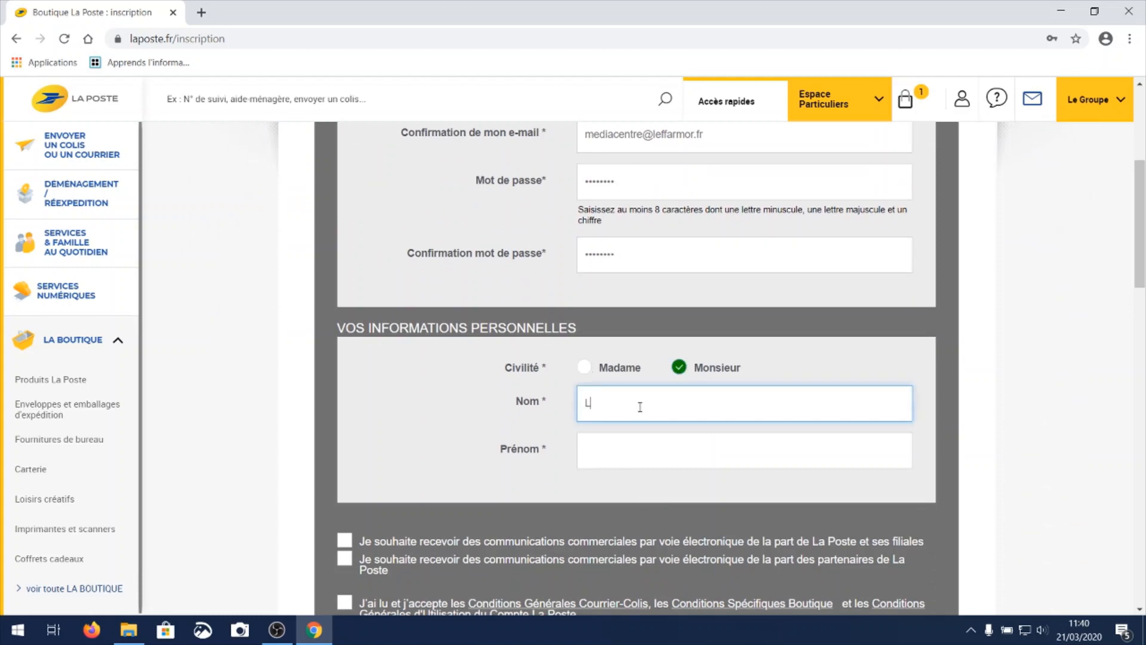
type("Le Gall")
key("Tab")
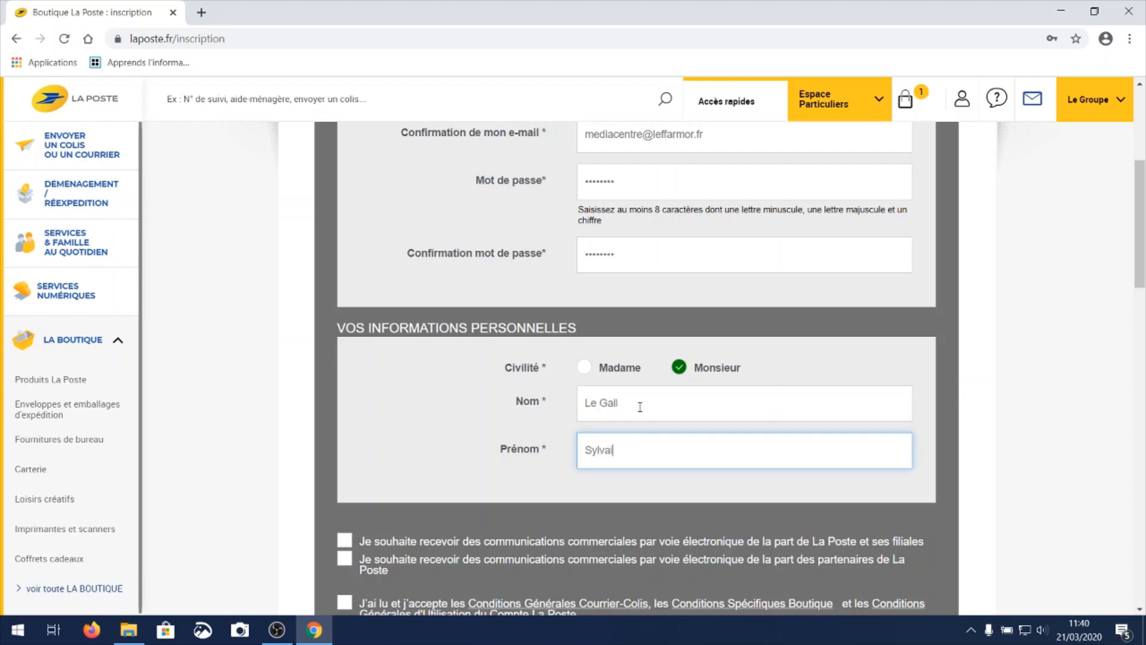
Accept the general conditions without opting in to commercial communications and validate the account creation.
scroll(639, 407, "down", 2)
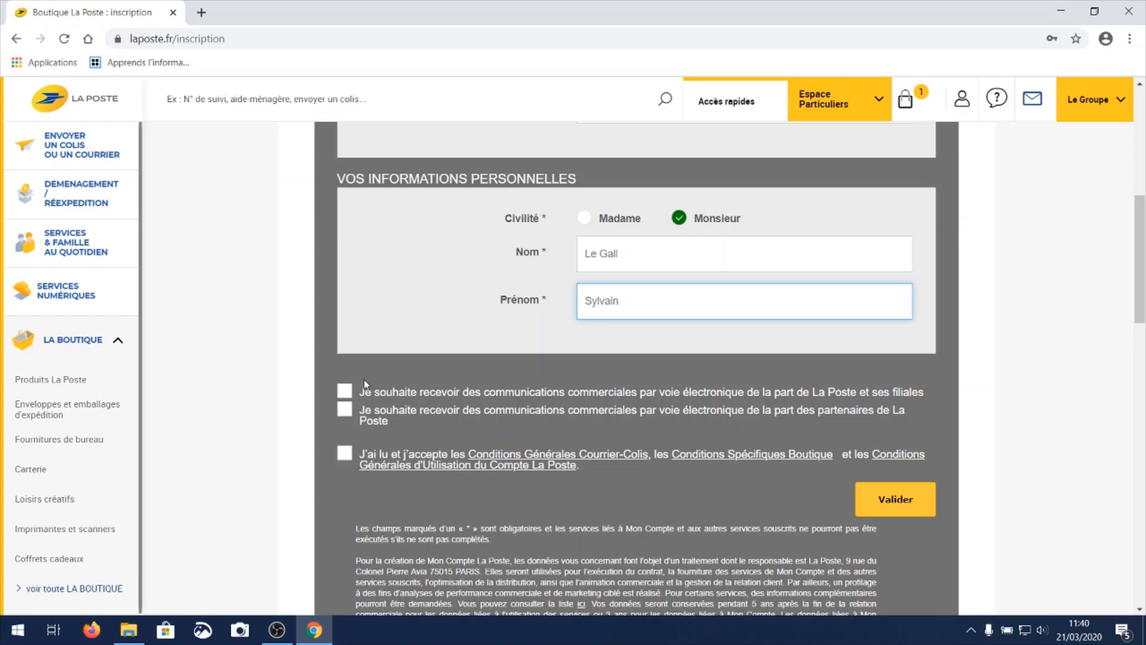
left_click(347, 454)
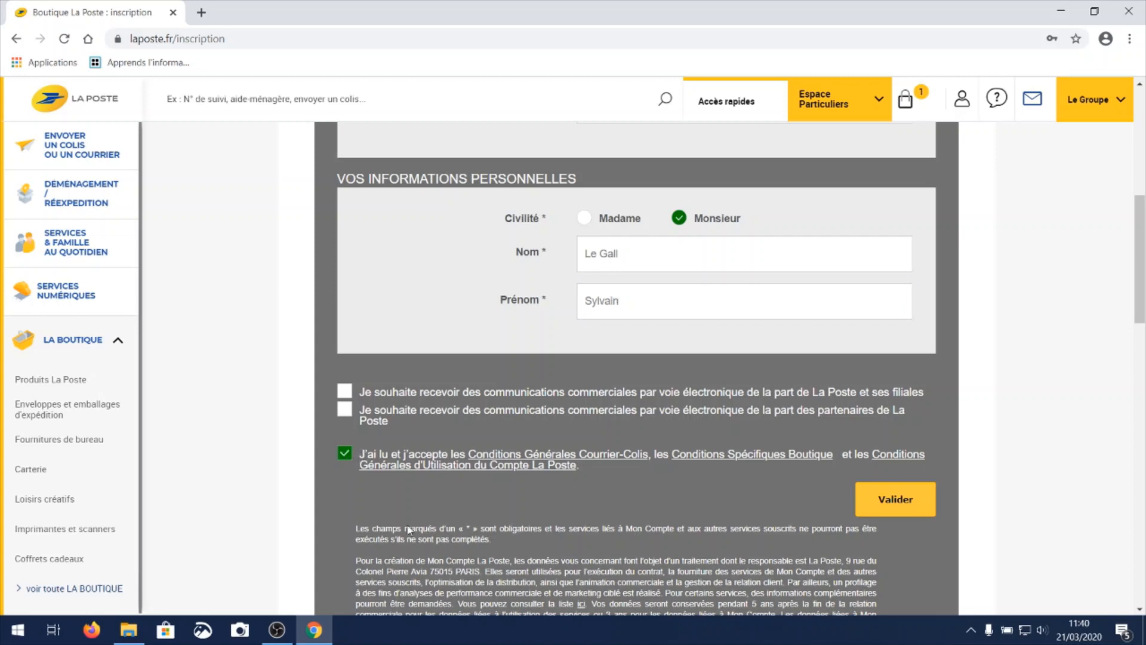
left_click(908, 503)
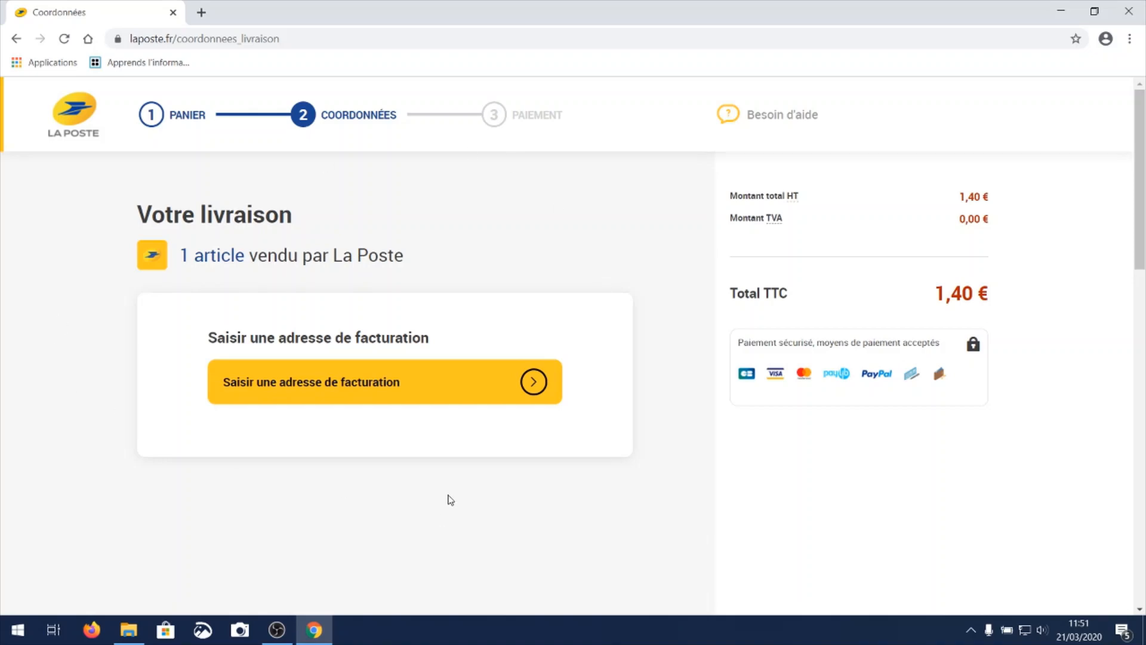
Enter a billing address with title M., the sender's name, street, postcode and town in France Métropolitaine, and submit it.
left_click(406, 391)
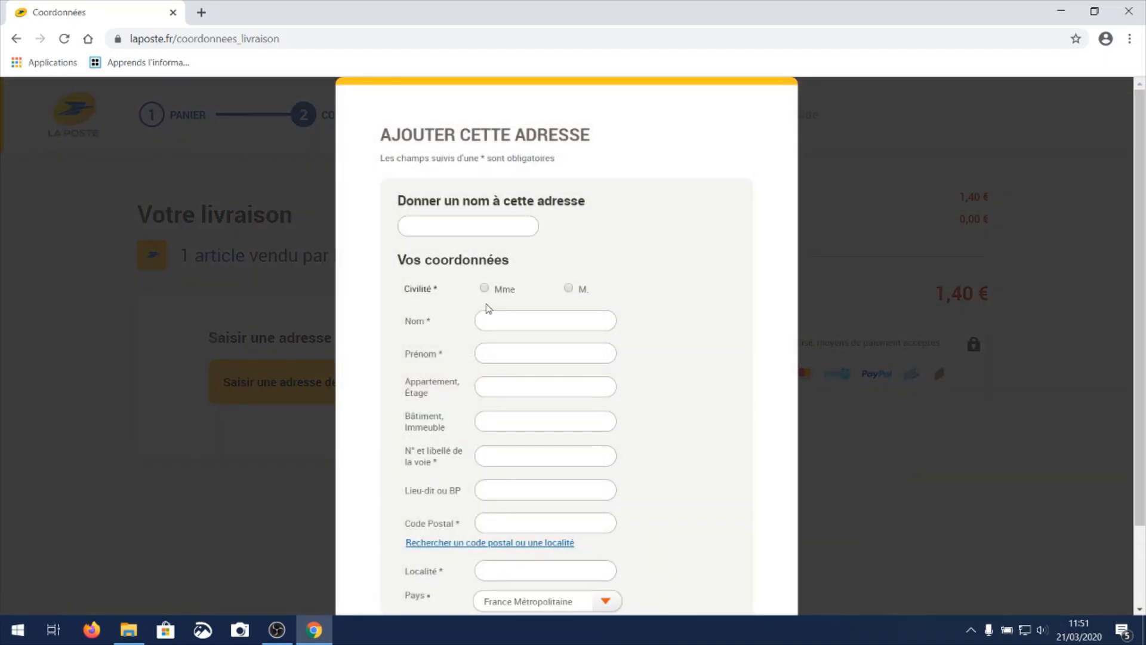
left_click(570, 289)
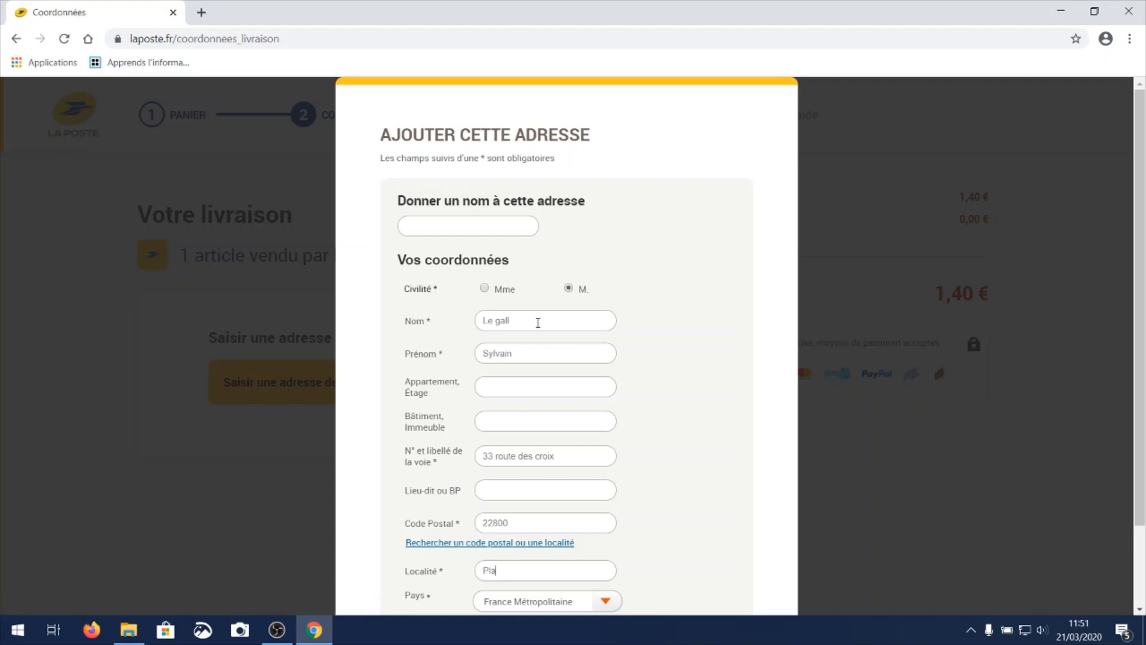
type("ine-Haute")
scroll(477, 301, "down", 1)
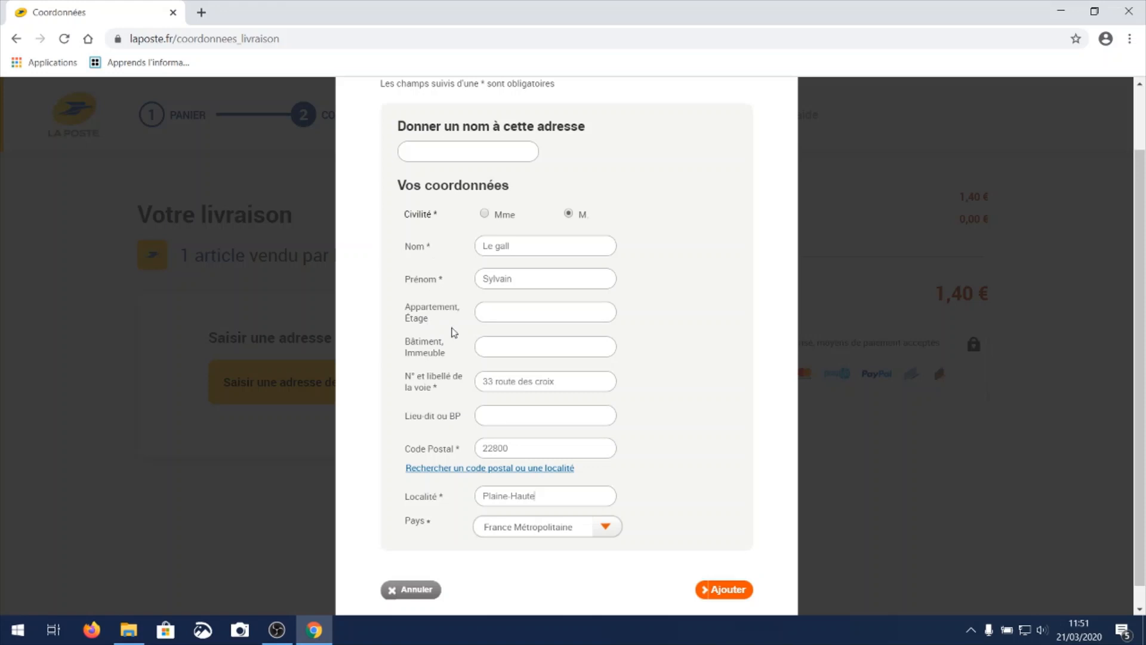
scroll(477, 286, "down", 1)
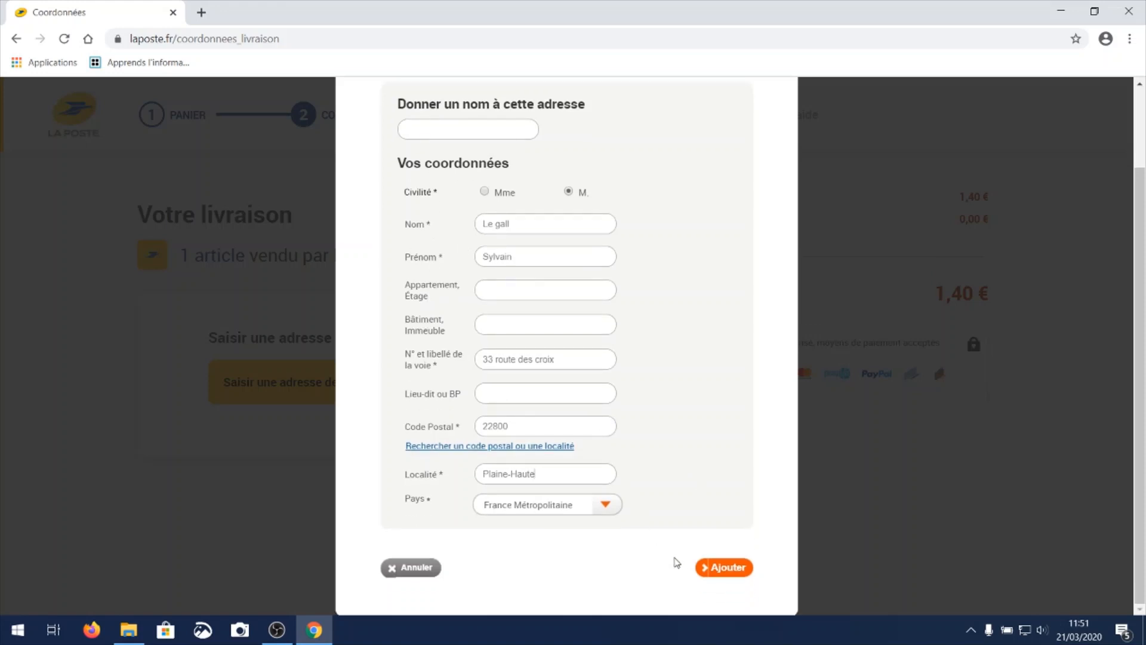
left_click(724, 570)
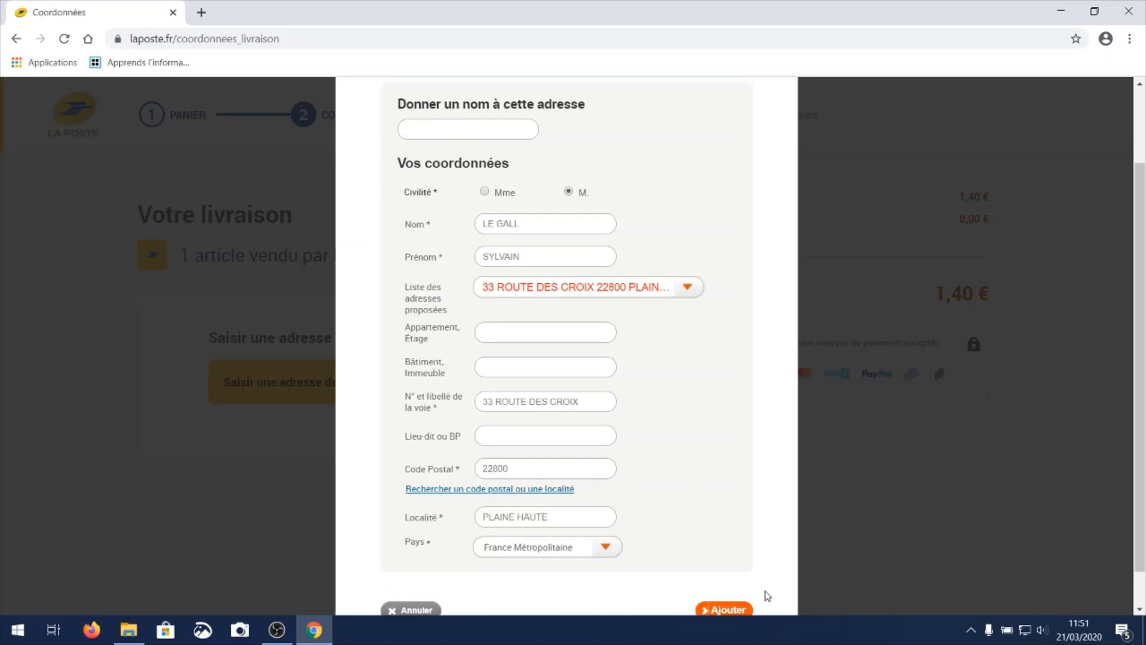
Review the list of proposed addresses, add the normalized billing address, and continue to the payment stage.
left_click(690, 294)
left_click(691, 298)
scroll(726, 466, "down", 1)
left_click(725, 568)
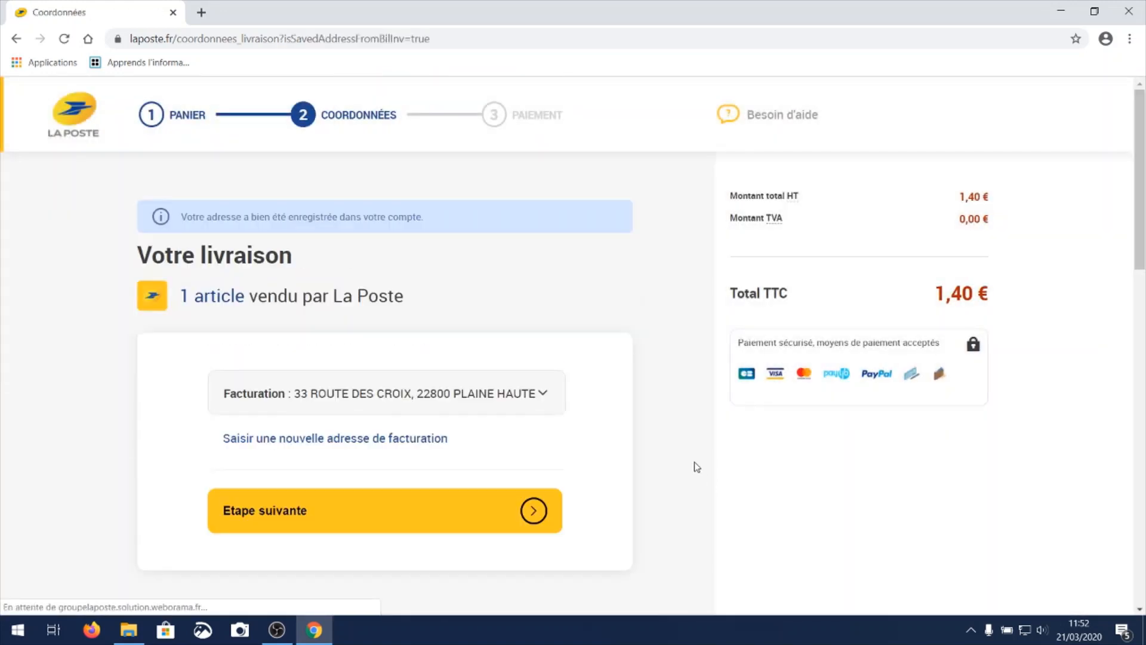
scroll(586, 472, "down", 1)
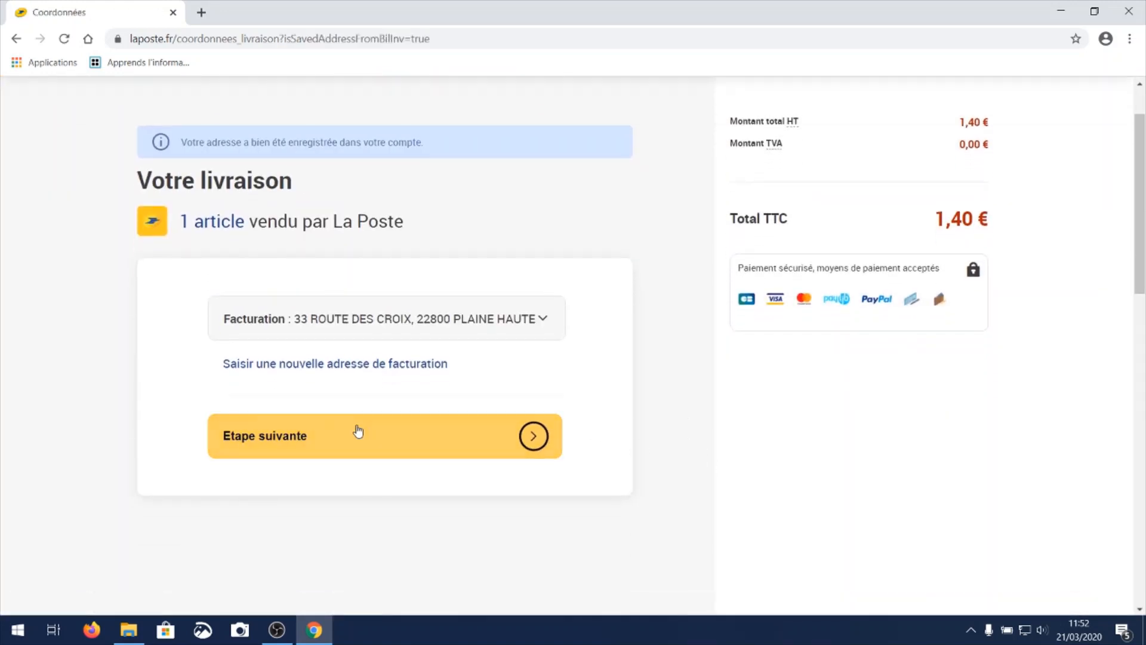
left_click(355, 439)
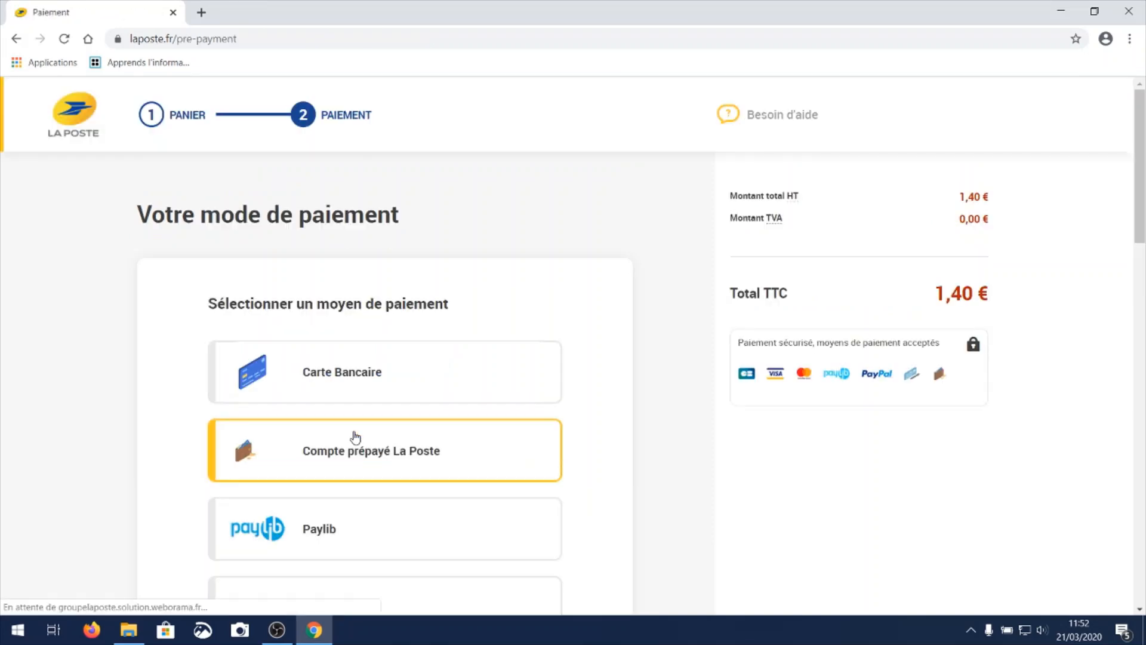
Choose Carte Bancaire as the payment method and accept the general and specific conditions of sale.
scroll(652, 466, "down", 1)
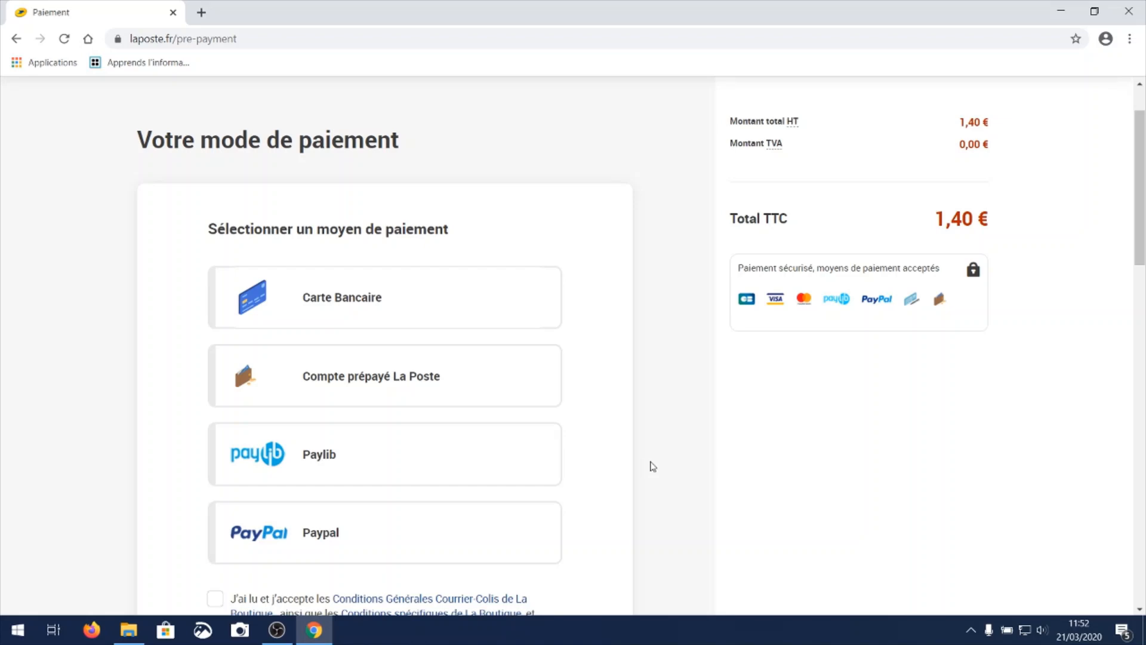
scroll(651, 466, "down", 1)
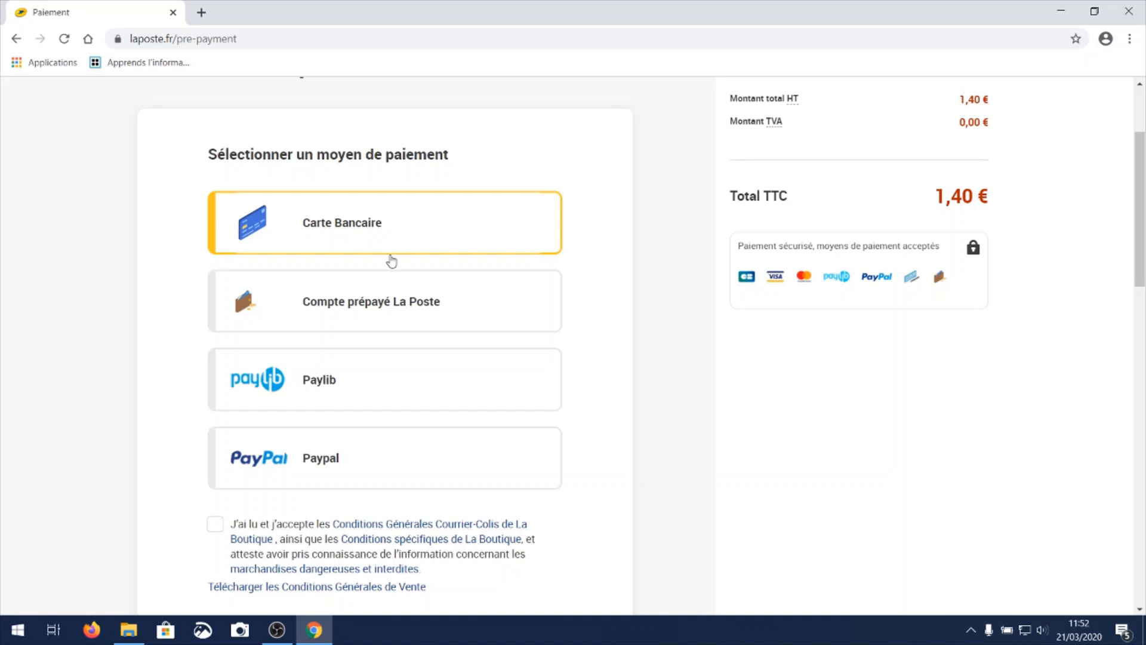
left_click(400, 311)
scroll(681, 311, "down", 1)
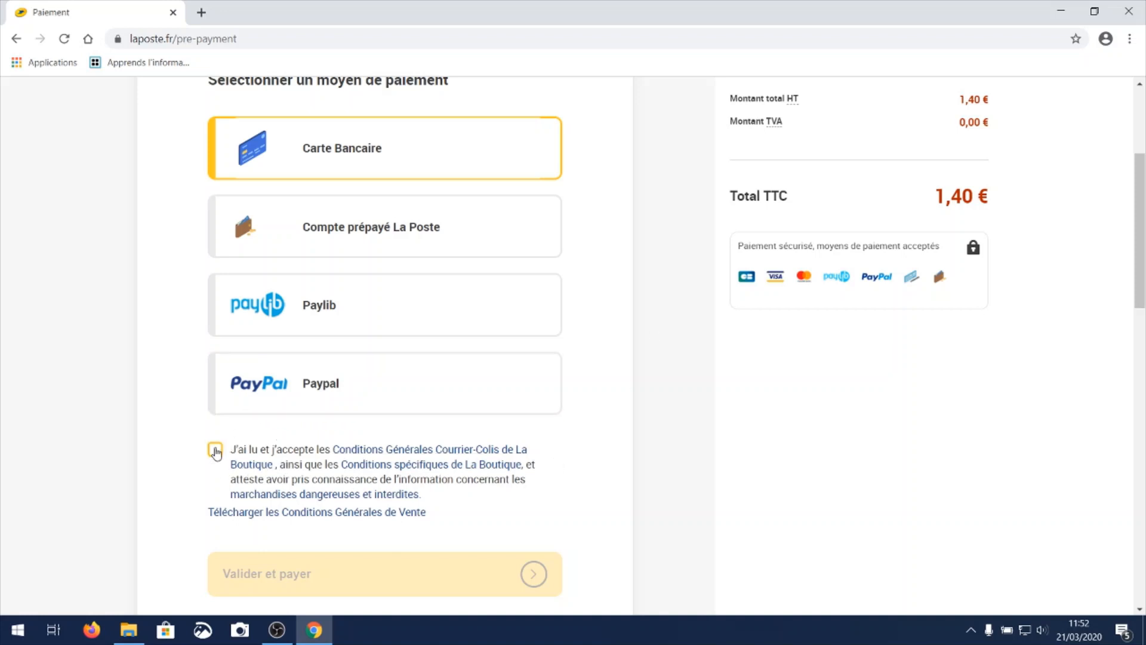
left_click(216, 449)
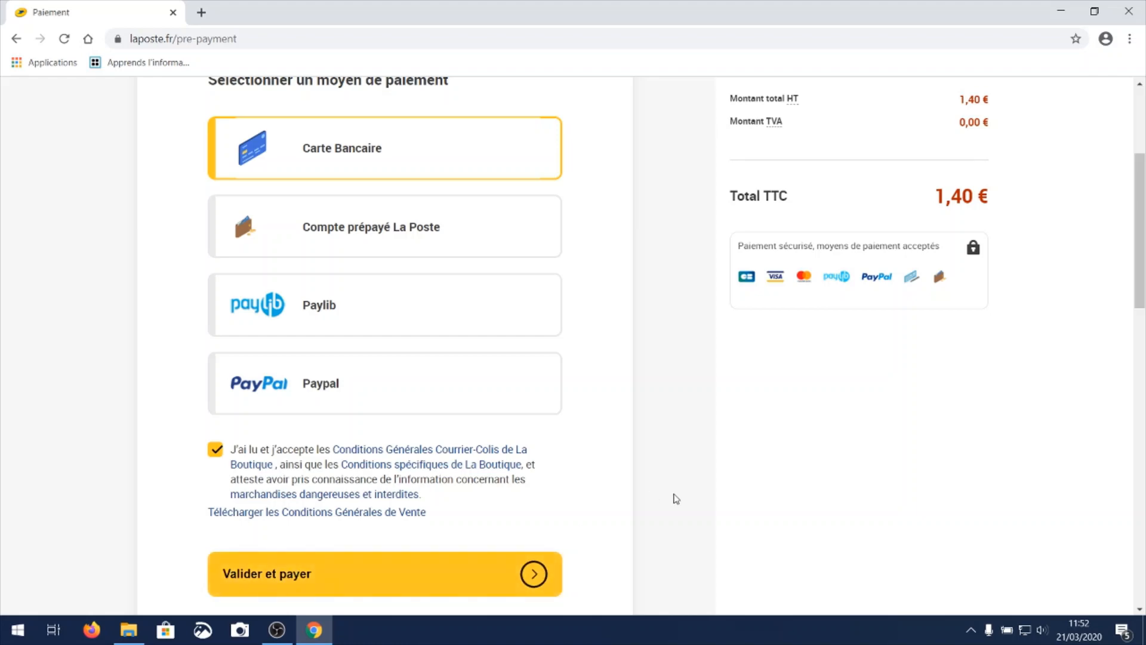
scroll(677, 491, "up", 1)
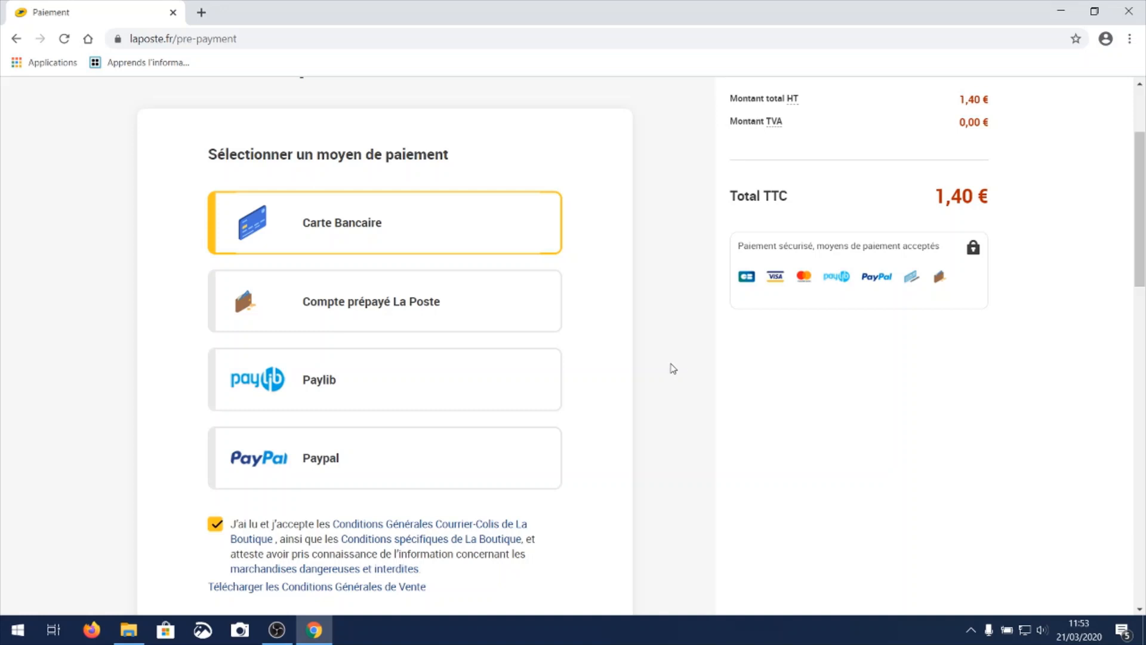
scroll(672, 365, "down", 1)
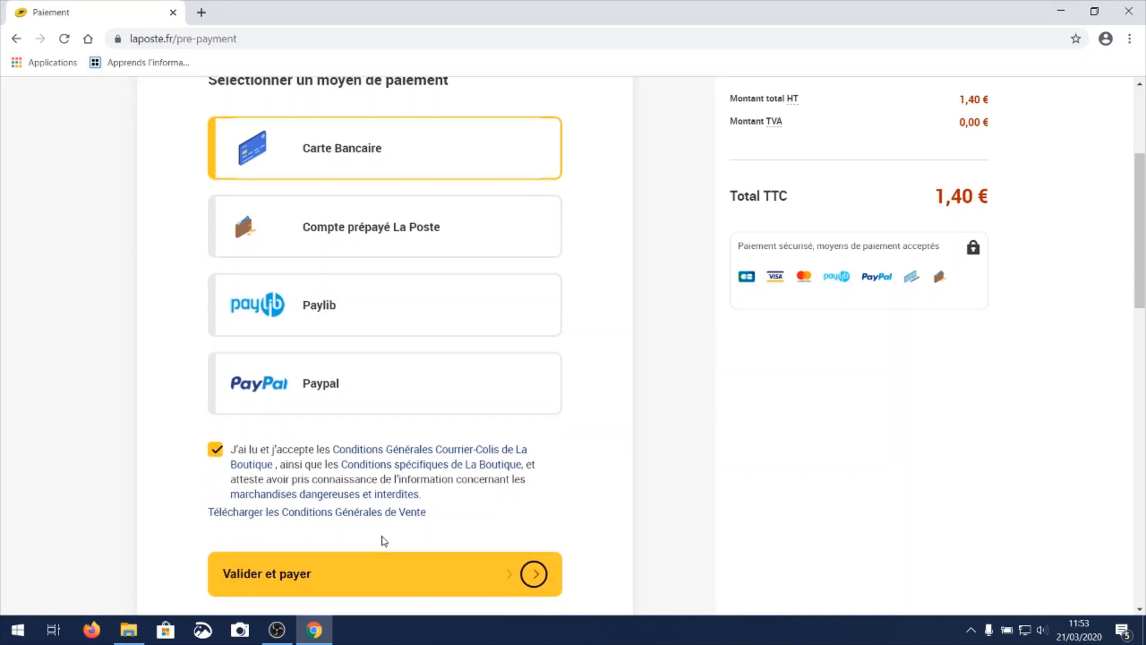
scroll(951, 428, "up", 1)
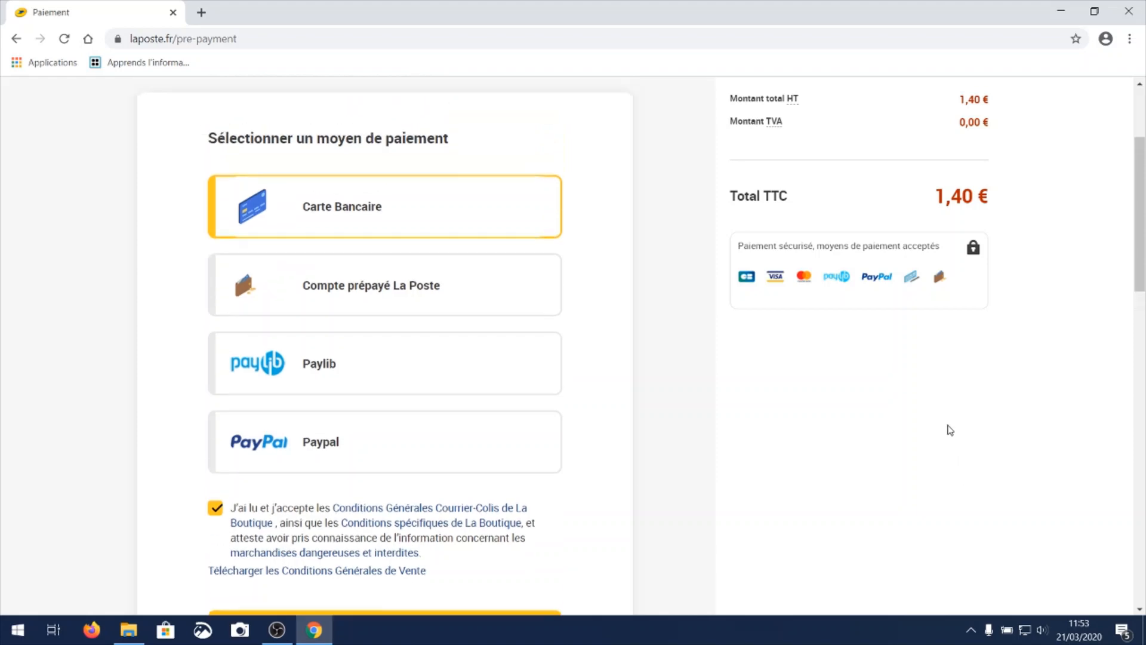